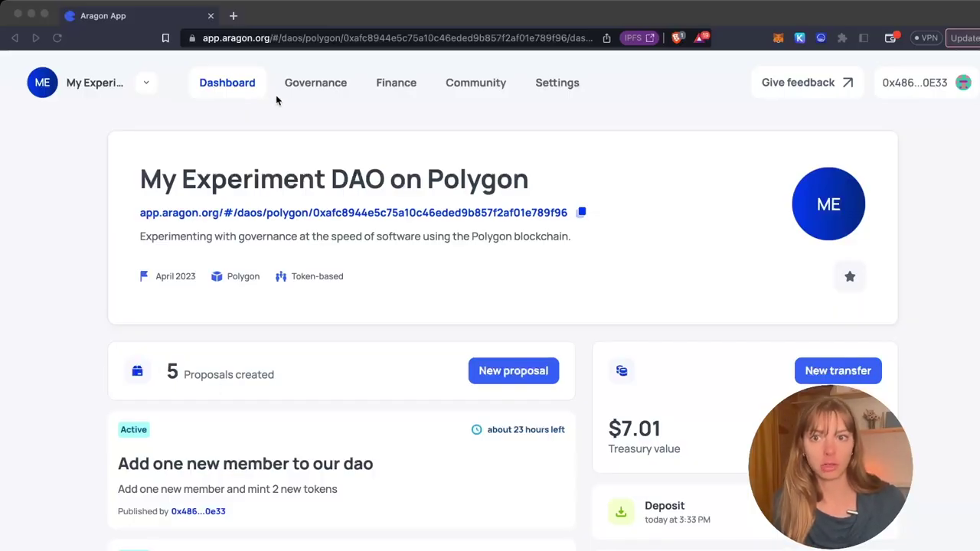
- Open the DAO's Community page listing its two token-holding members
{"action": "left_click", "coordinate": [521, 140]}
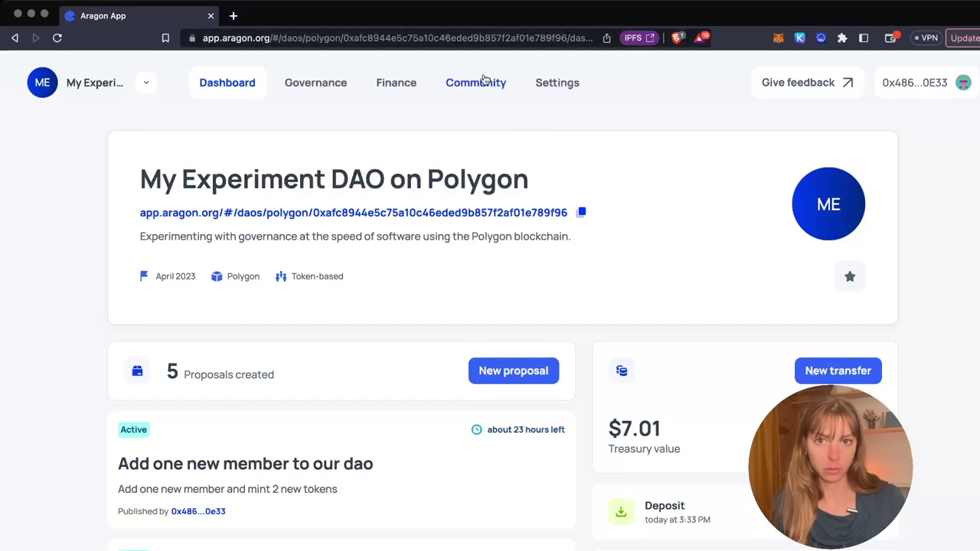
{"action": "left_click", "coordinate": [482, 80]}
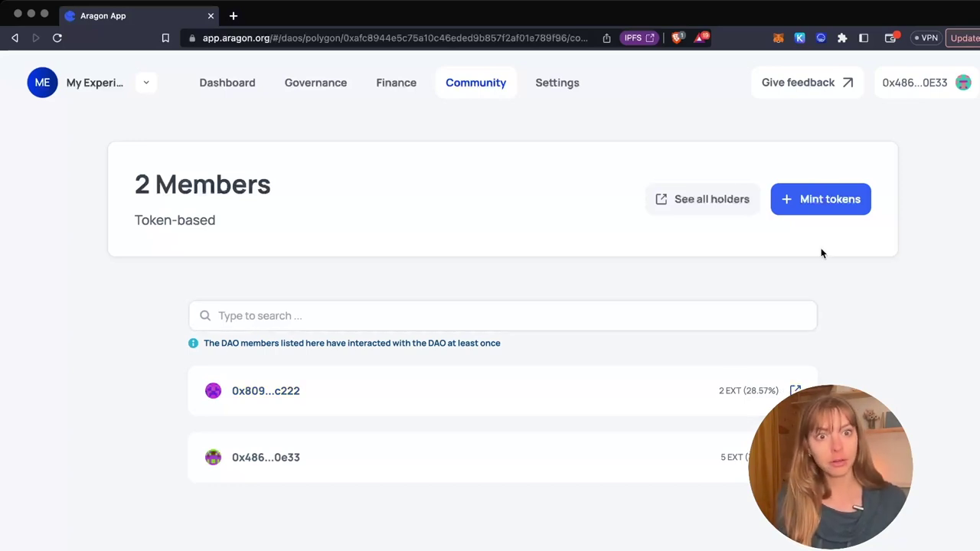
- Start a Mint tokens proposal and paste the recipient's wallet address
{"action": "left_click", "coordinate": [815, 210]}
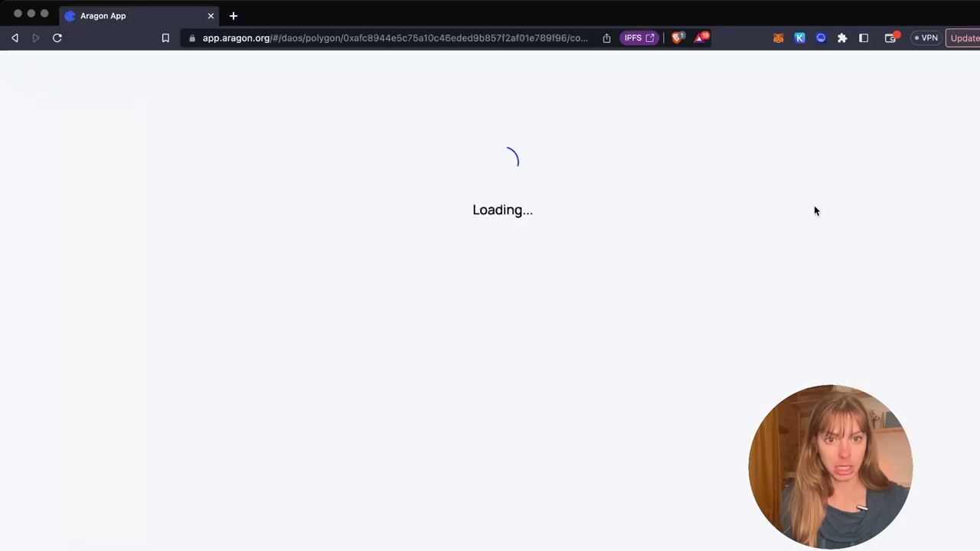
{"action": "scroll", "coordinate": [696, 232], "scroll_direction": "down", "scroll_amount": 2}
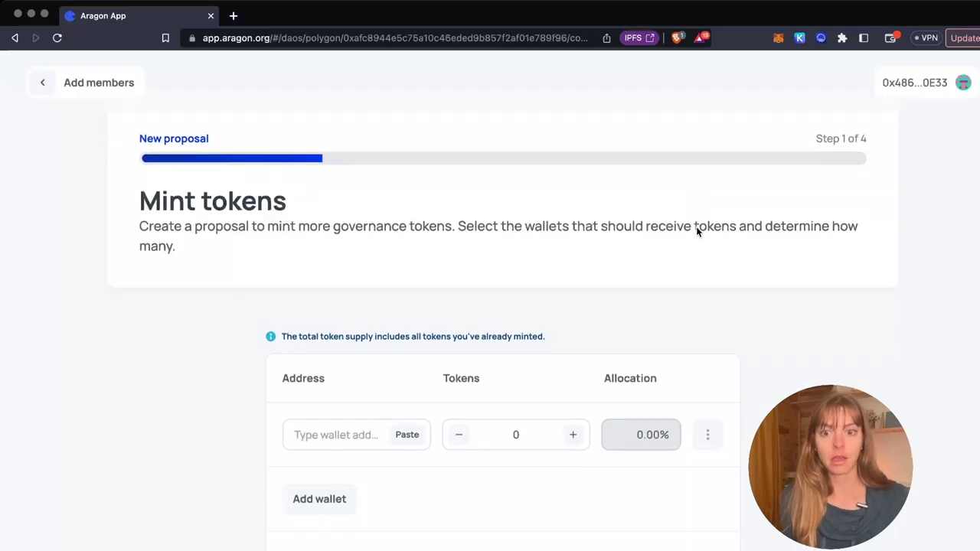
{"action": "scroll", "coordinate": [697, 232], "scroll_direction": "down", "scroll_amount": 1}
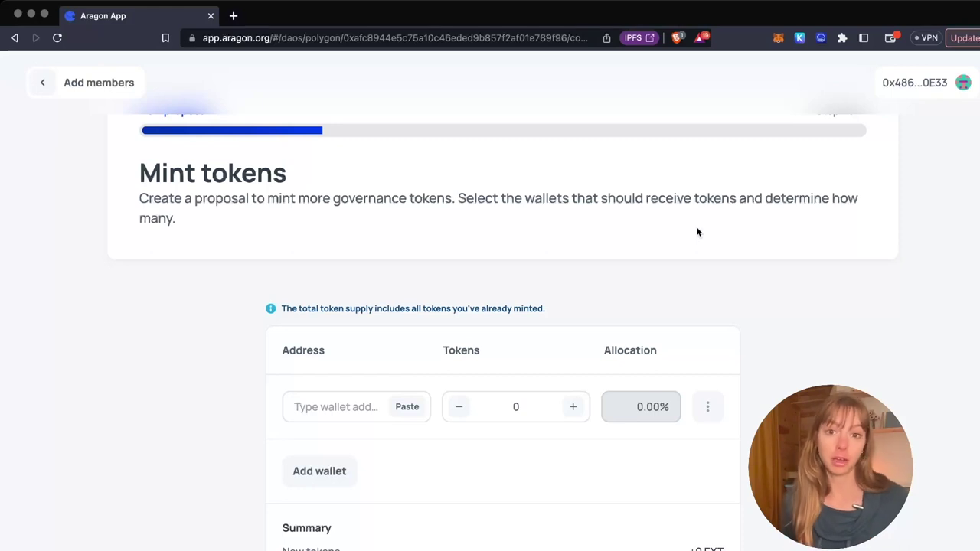
{"action": "scroll", "coordinate": [697, 233], "scroll_direction": "down", "scroll_amount": 1}
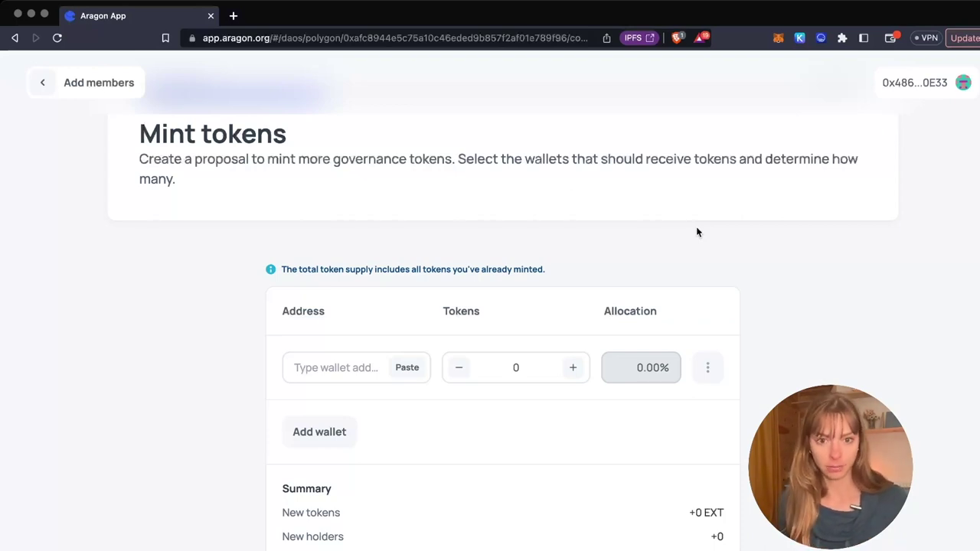
{"action": "left_click", "coordinate": [350, 366]}
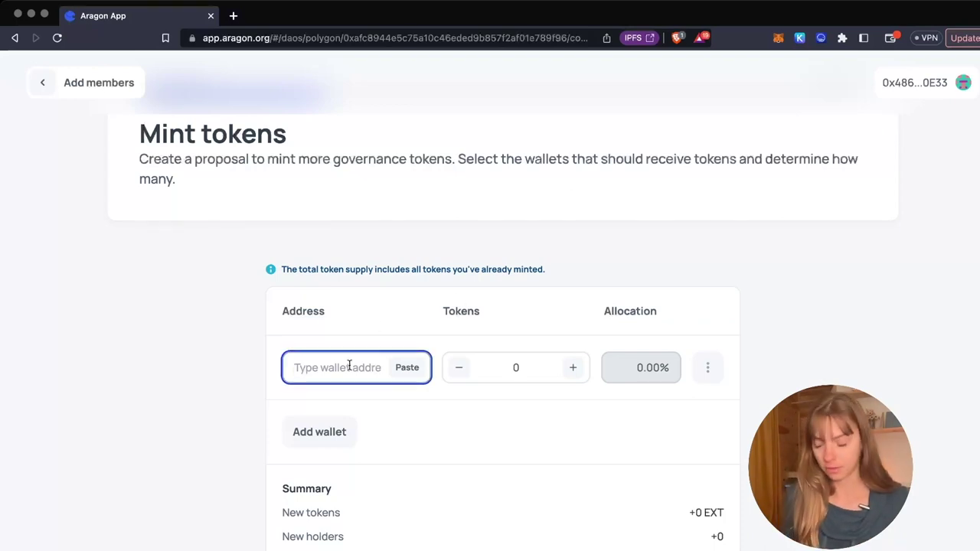
{"action": "key", "text": "super+v"}
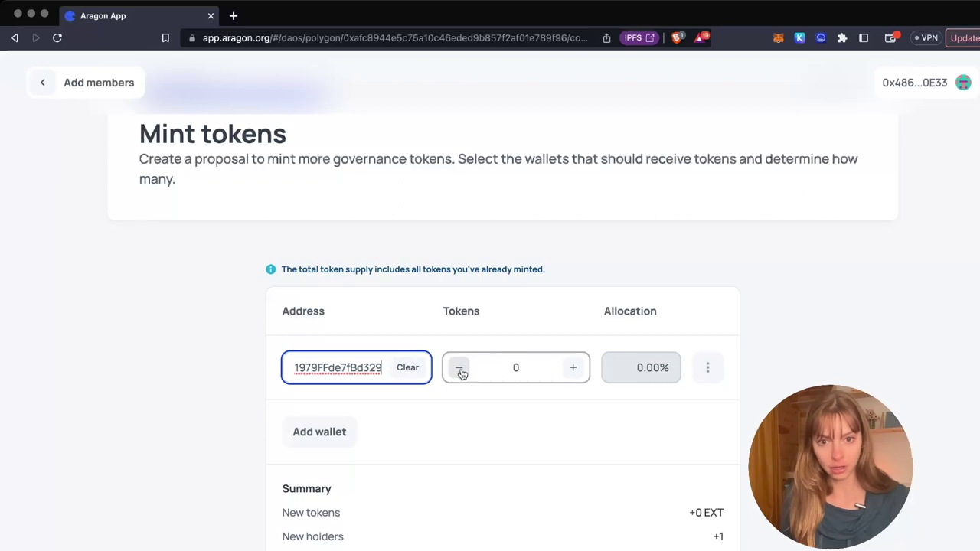
- Set the tokens to mint for that wallet to 2
{"action": "left_click", "coordinate": [570, 368]}
{"action": "left_click", "coordinate": [570, 368]}
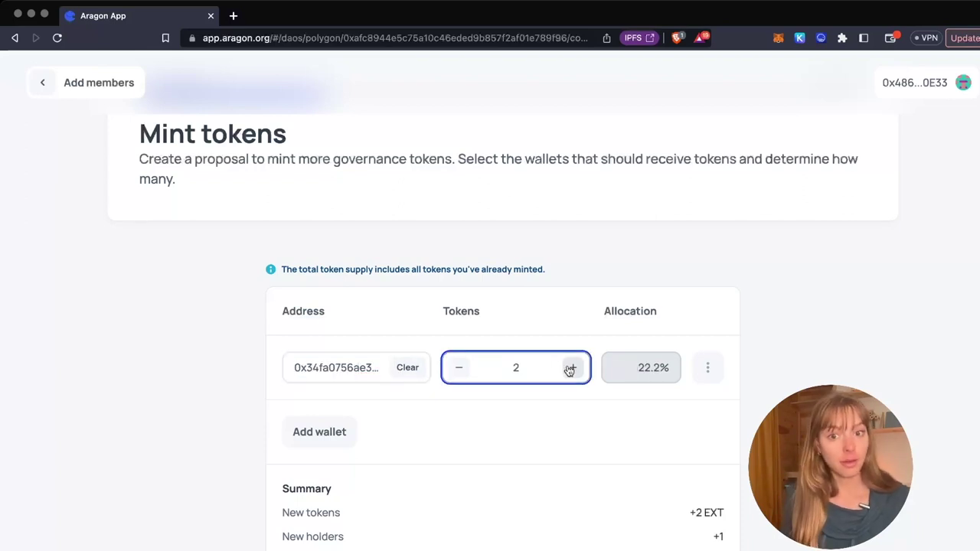
{"action": "scroll", "coordinate": [570, 368], "scroll_direction": "down", "scroll_amount": 1}
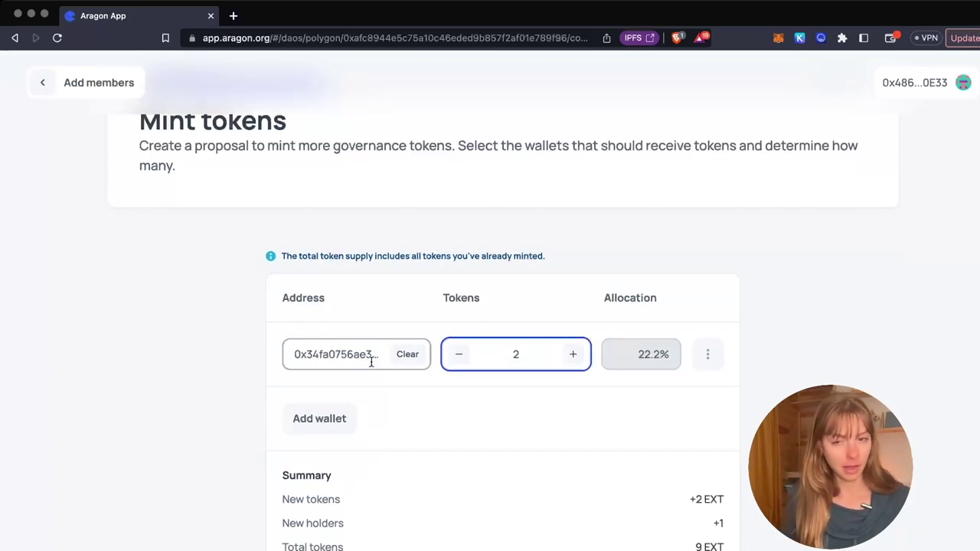
{"action": "scroll", "coordinate": [439, 404], "scroll_direction": "down", "scroll_amount": 1}
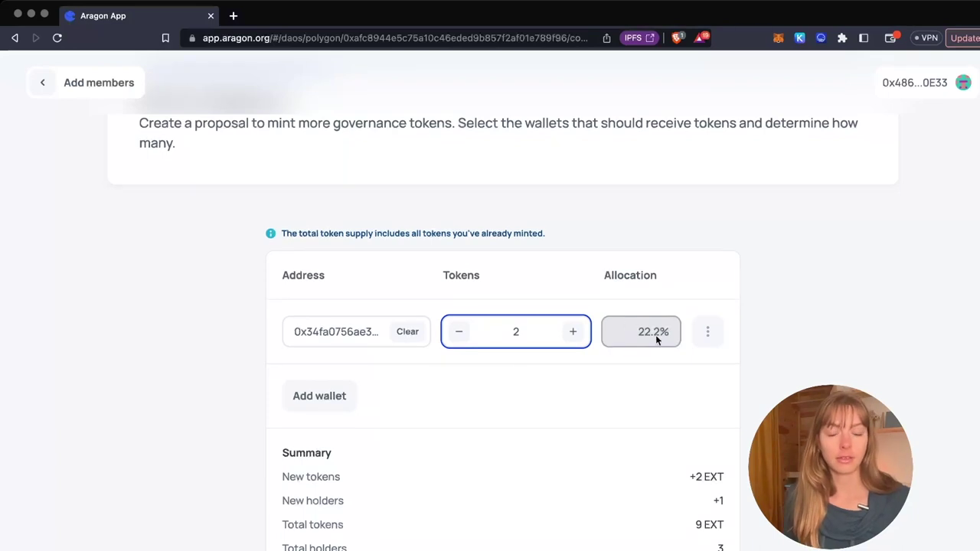
{"action": "scroll", "coordinate": [656, 337], "scroll_direction": "down", "scroll_amount": 1}
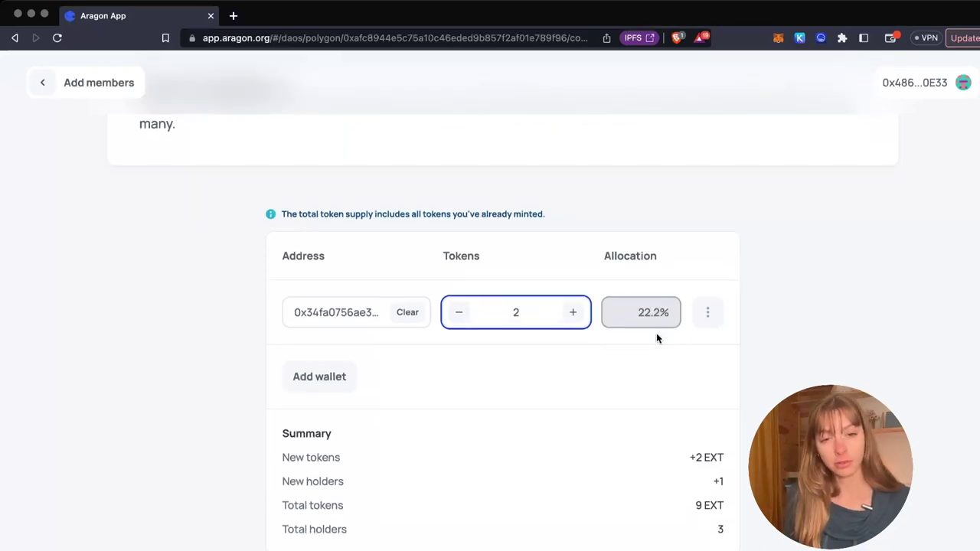
{"action": "left_click", "coordinate": [459, 312]}
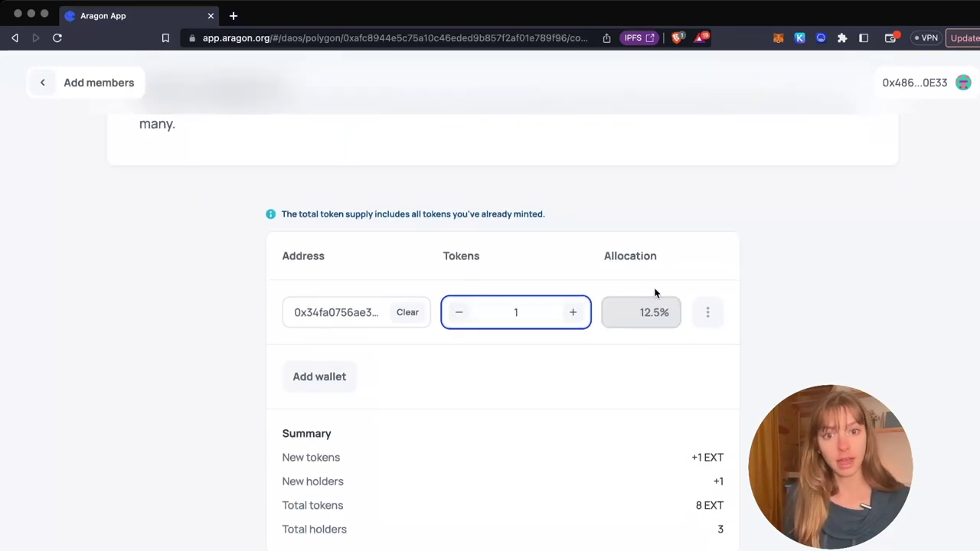
{"action": "left_click", "coordinate": [574, 314]}
{"action": "left_click", "coordinate": [574, 314]}
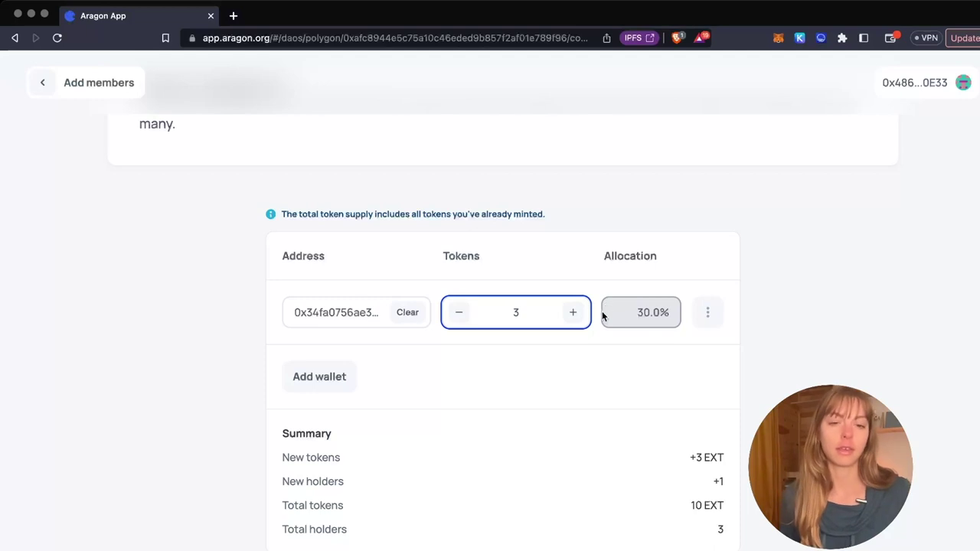
{"action": "left_click", "coordinate": [459, 312]}
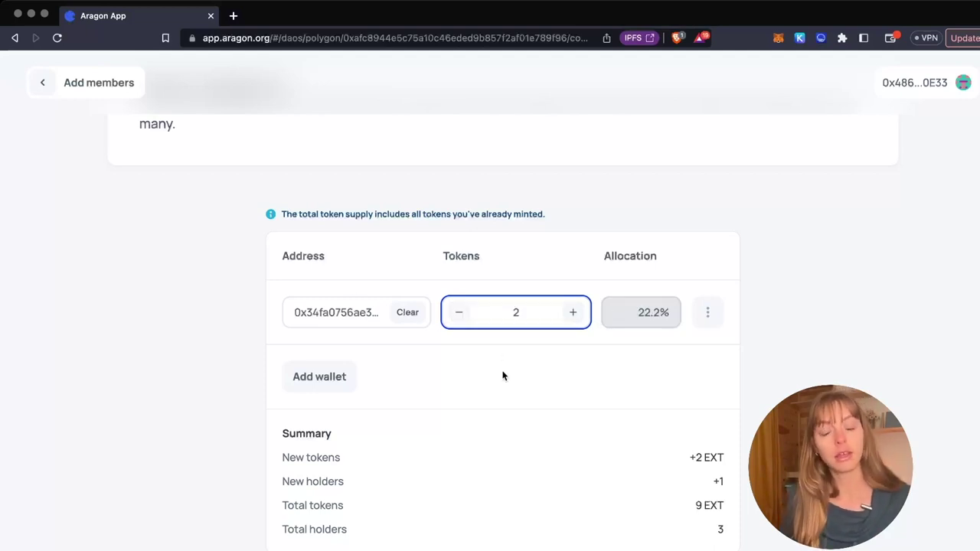
- Add an extra wallet row, delete it again, and continue to the vote settings
{"action": "scroll", "coordinate": [503, 376], "scroll_direction": "down", "scroll_amount": 1}
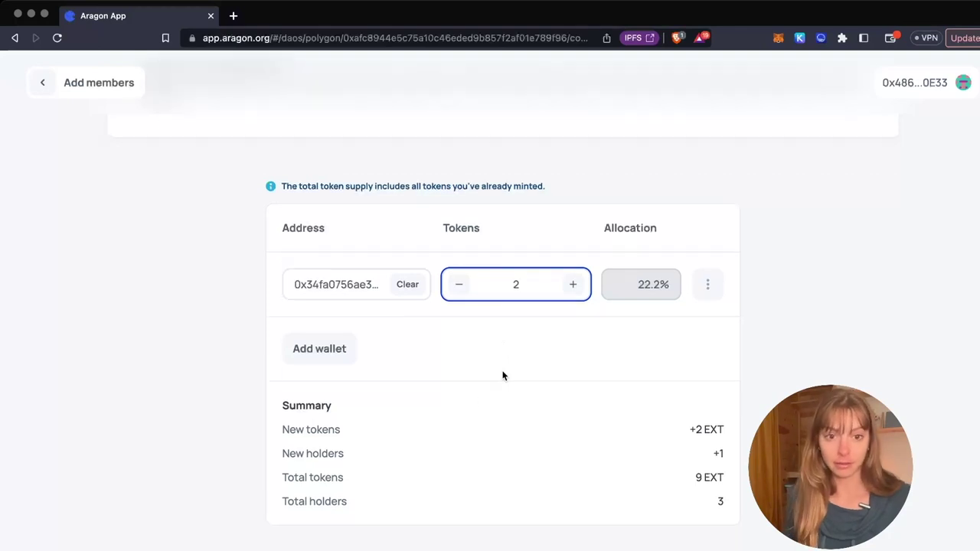
{"action": "scroll", "coordinate": [477, 404], "scroll_direction": "down", "scroll_amount": 1}
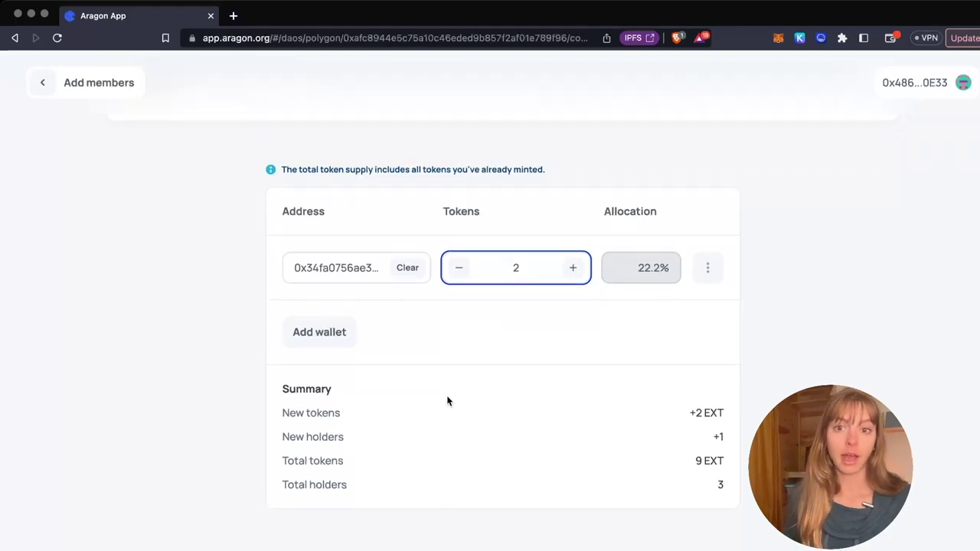
{"action": "left_click", "coordinate": [327, 328]}
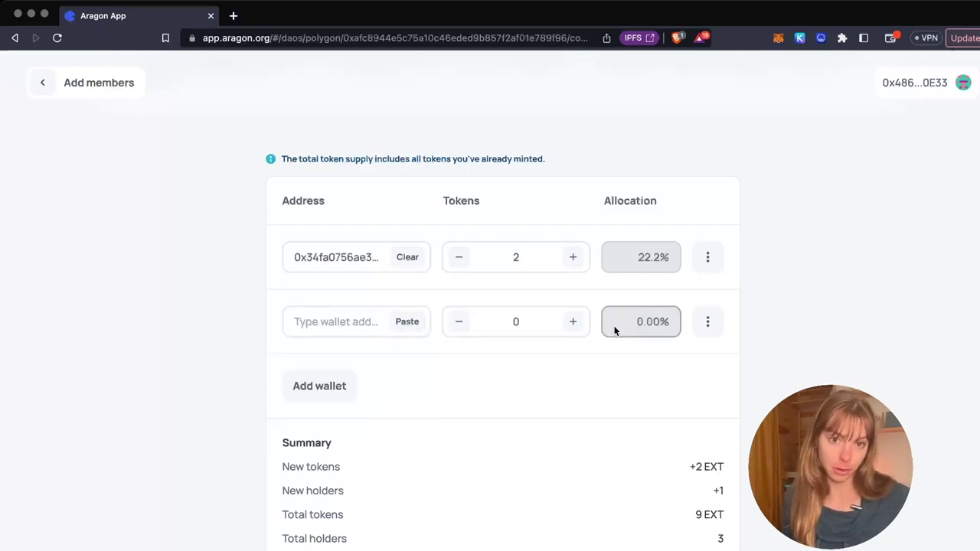
{"action": "left_click", "coordinate": [708, 328]}
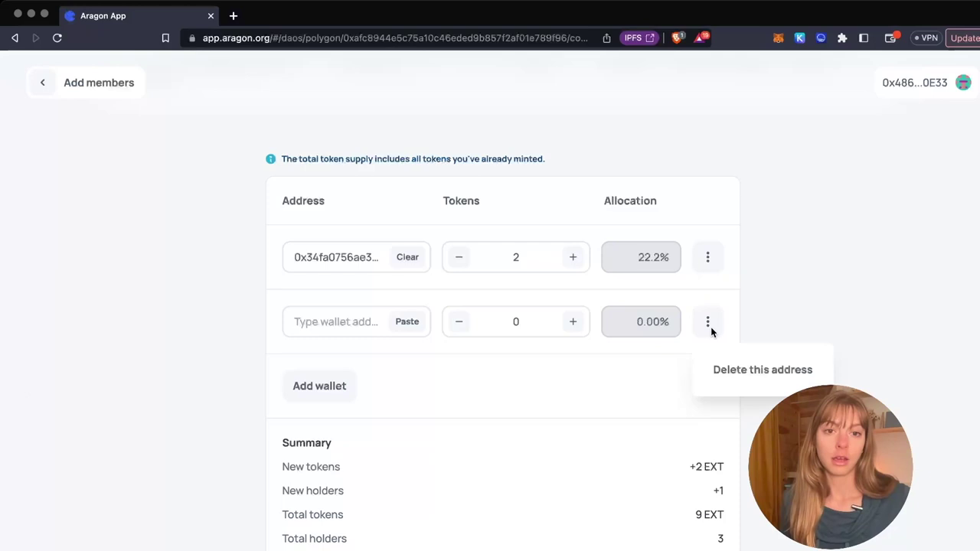
{"action": "left_click", "coordinate": [725, 370]}
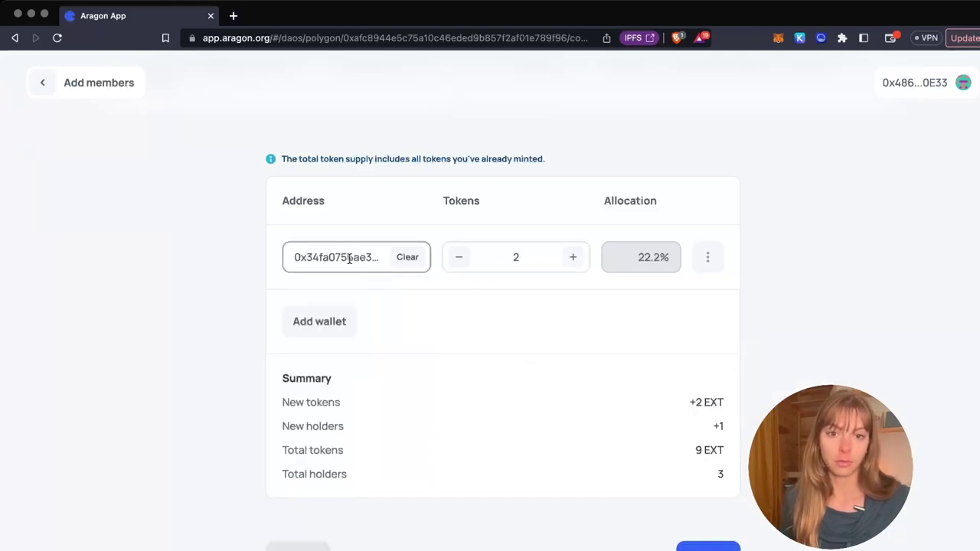
{"action": "scroll", "coordinate": [498, 278], "scroll_direction": "down", "scroll_amount": 1}
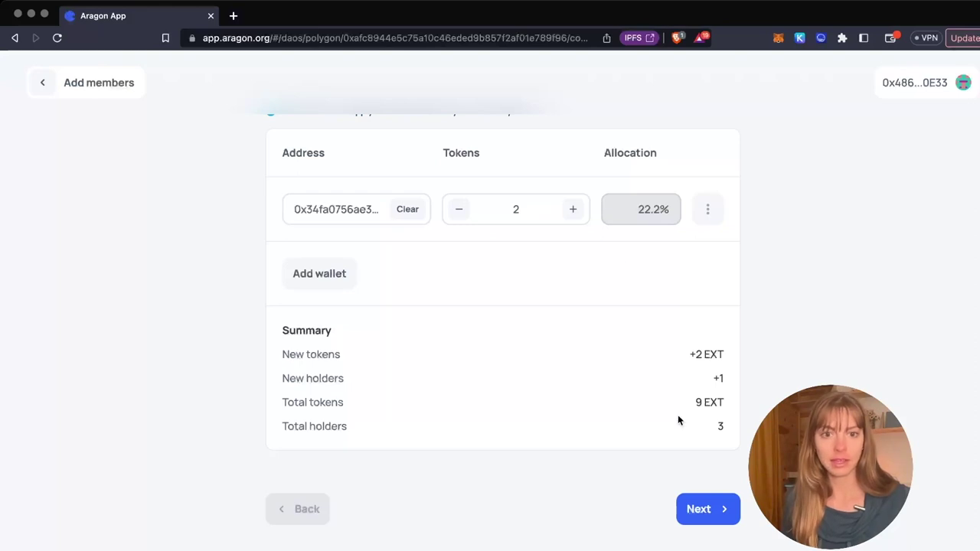
{"action": "left_click", "coordinate": [704, 519]}
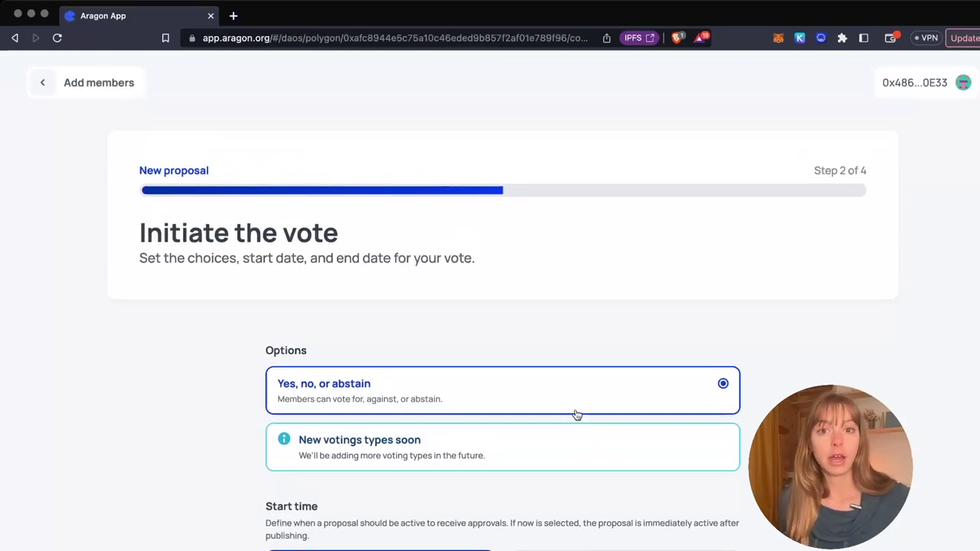
- Keep the vote starting Now with a 1-day duration, then continue to proposal details
{"action": "scroll", "coordinate": [576, 415], "scroll_direction": "down", "scroll_amount": 5}
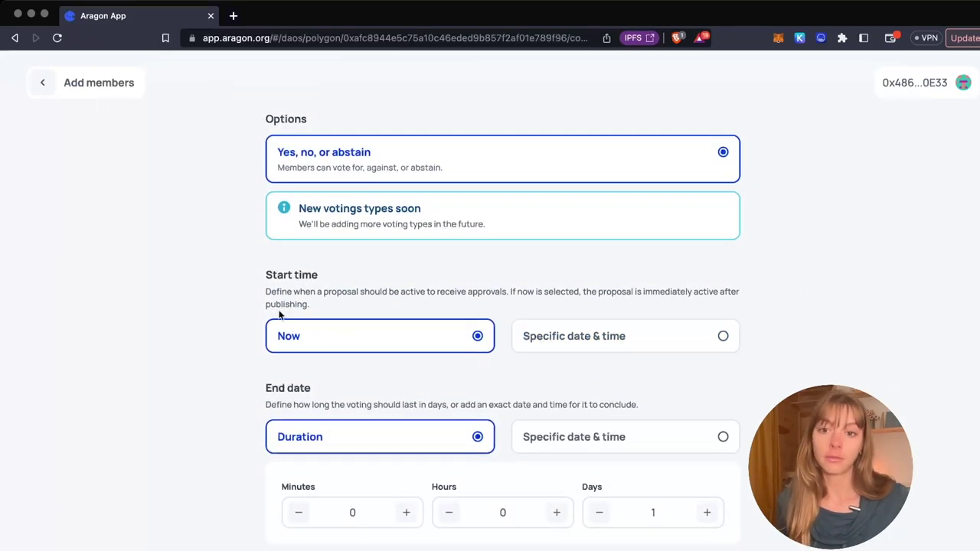
{"action": "left_click", "coordinate": [591, 337]}
{"action": "left_click", "coordinate": [404, 412]}
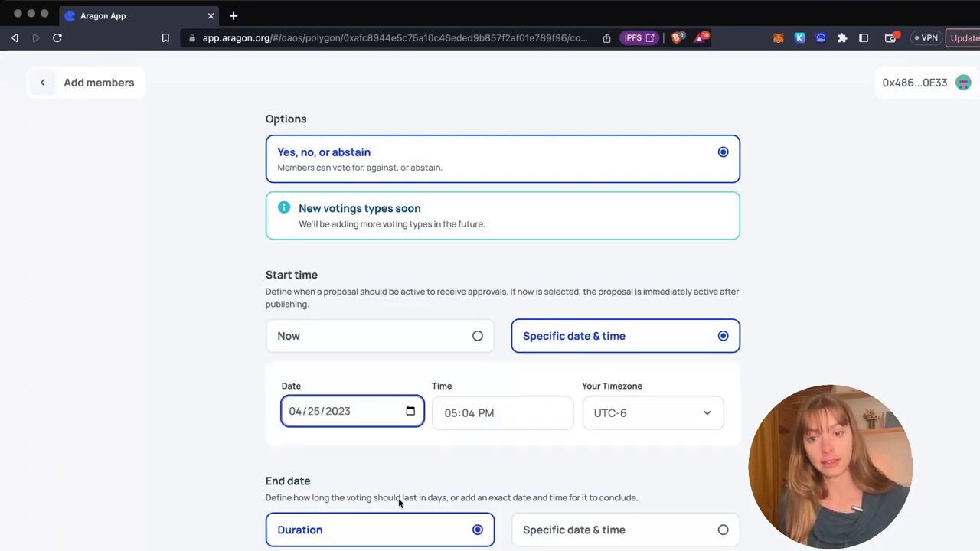
{"action": "left_click", "coordinate": [487, 333]}
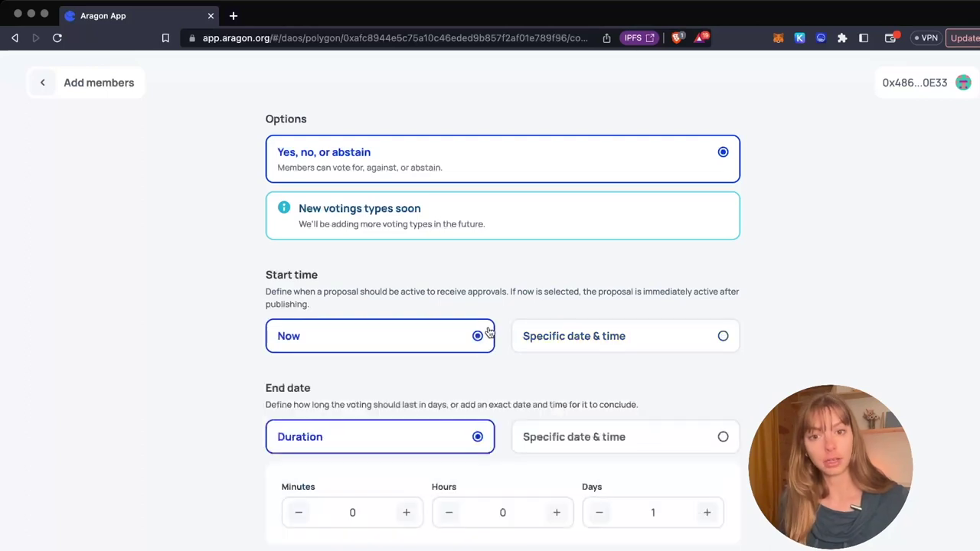
{"action": "scroll", "coordinate": [503, 348], "scroll_direction": "down", "scroll_amount": 2}
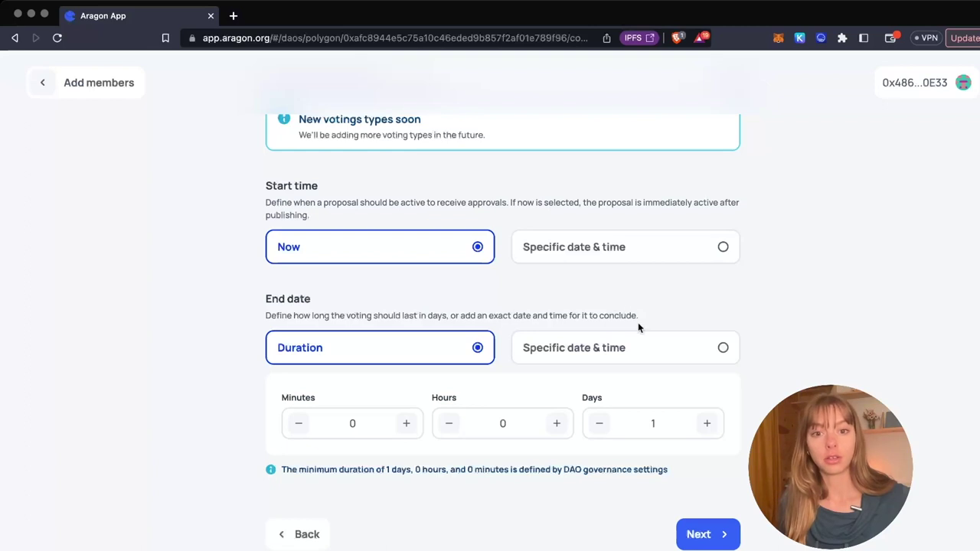
{"action": "left_click", "coordinate": [617, 346]}
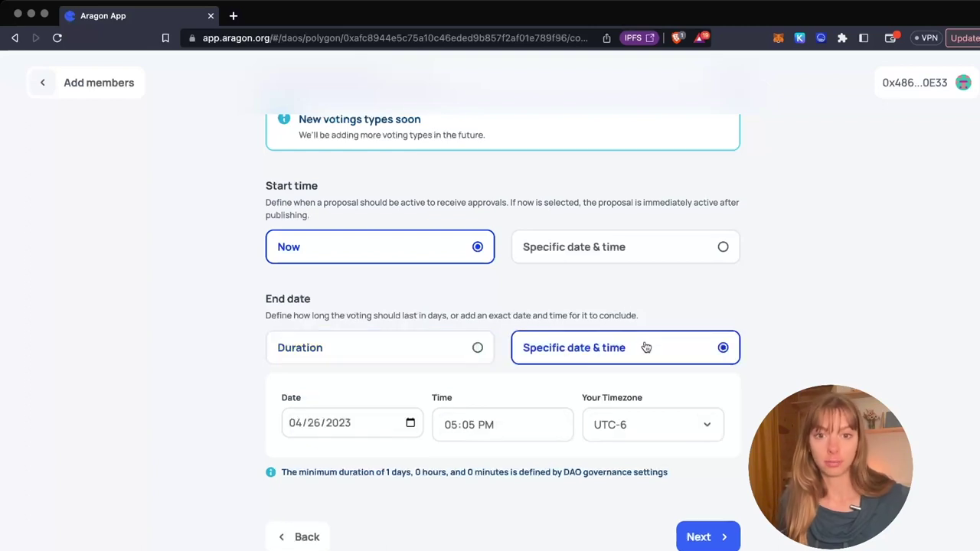
{"action": "left_click", "coordinate": [411, 424]}
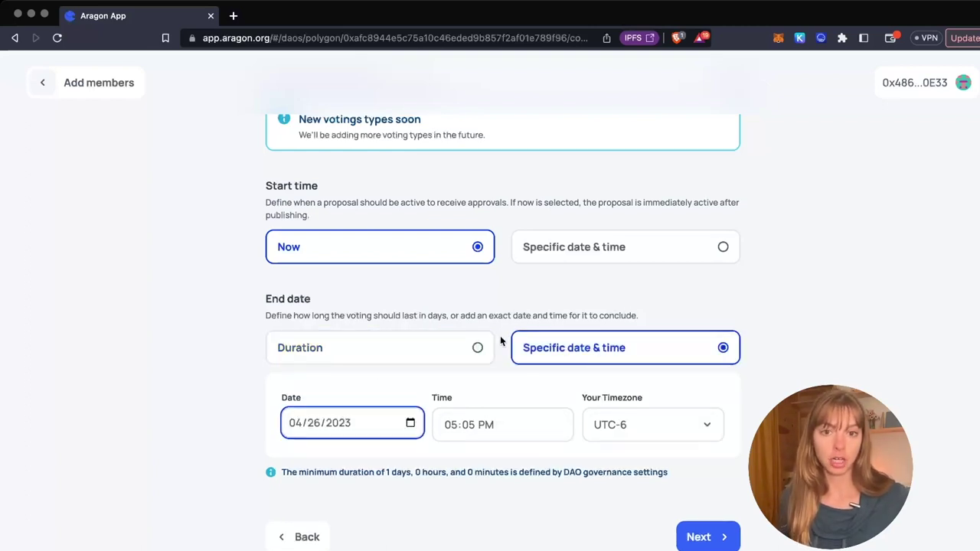
{"action": "left_click", "coordinate": [479, 348]}
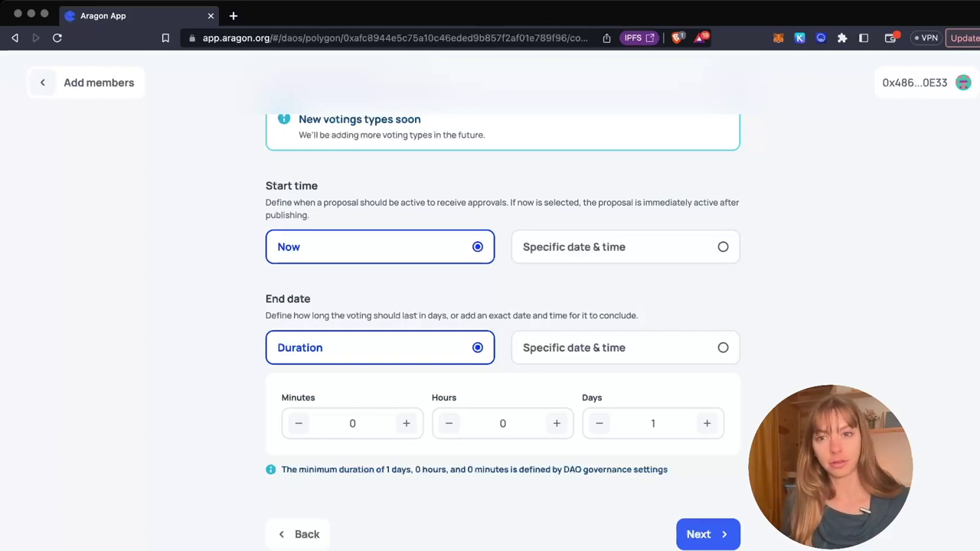
{"action": "left_click", "coordinate": [706, 536]}
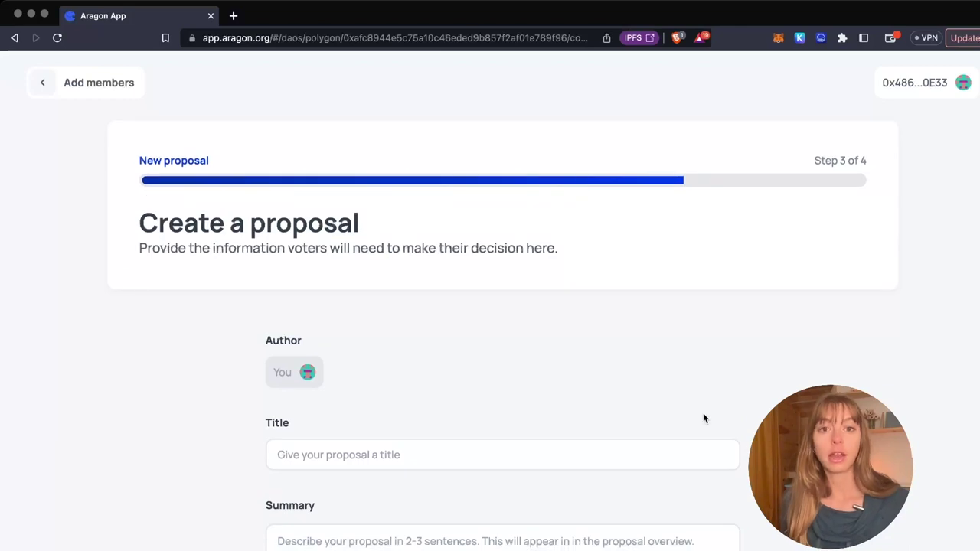
- Title the proposal 'Add this member to our dao' and summarize it as 'Mint two tokens for this new member in our DAO'
{"action": "scroll", "coordinate": [562, 442], "scroll_direction": "down", "scroll_amount": 1}
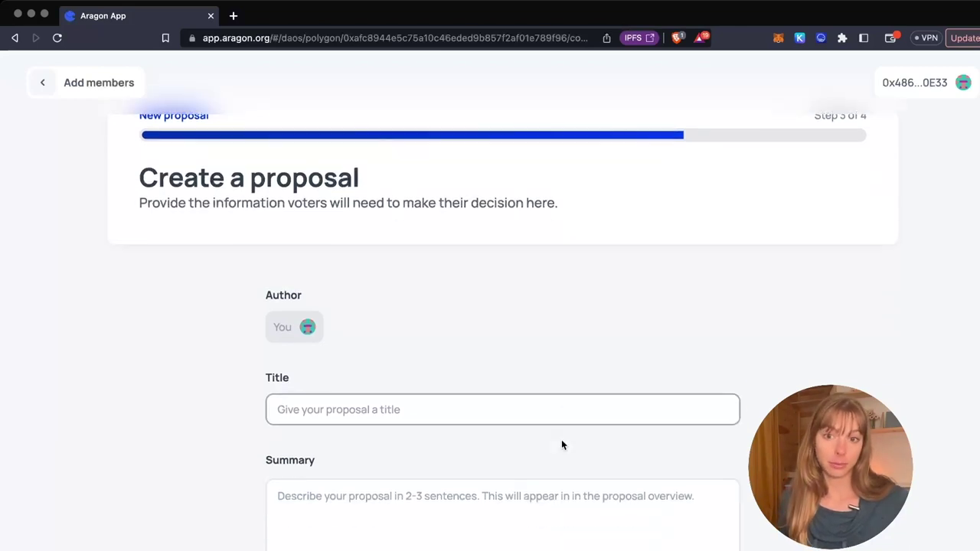
{"action": "left_click", "coordinate": [471, 413]}
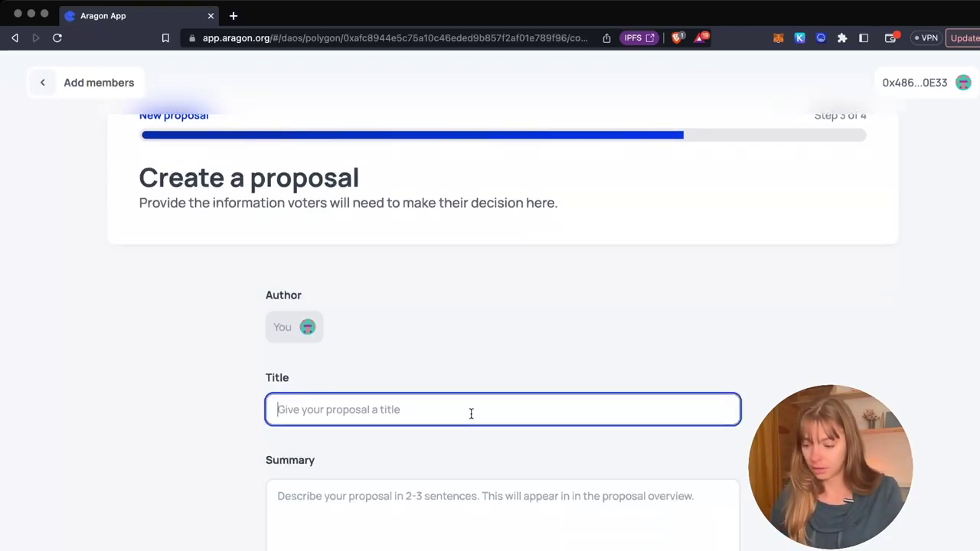
{"action": "type", "text": "Add"}
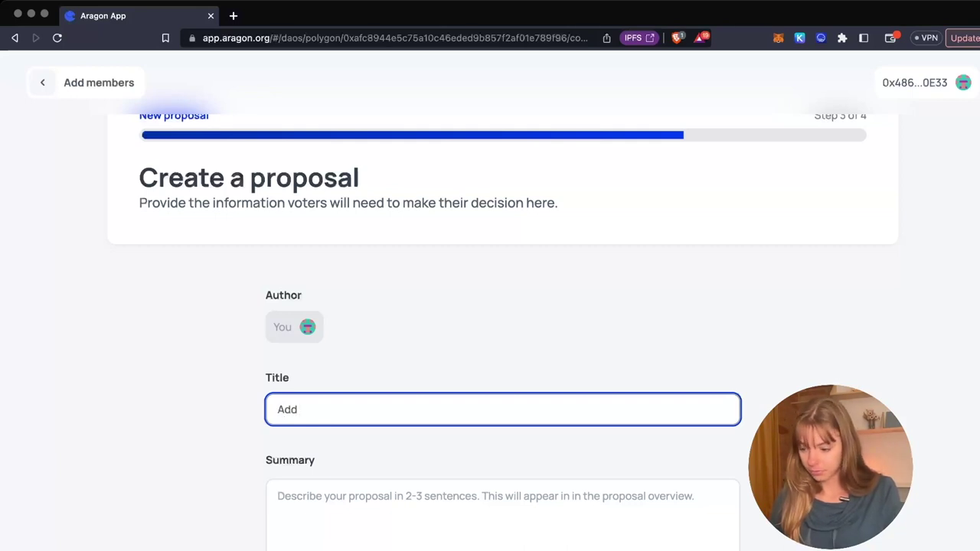
{"action": "type", "text": " this mem"}
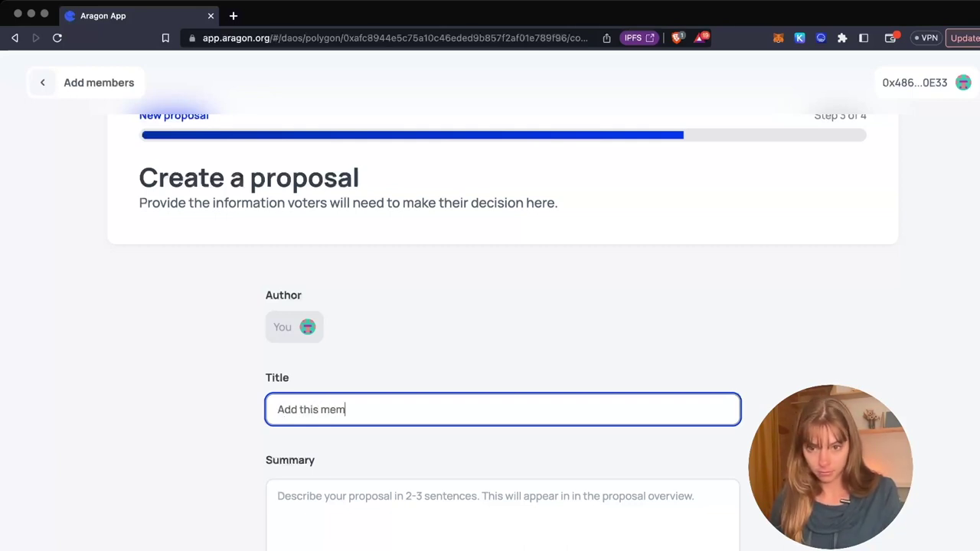
{"action": "type", "text": "ber to our dao"}
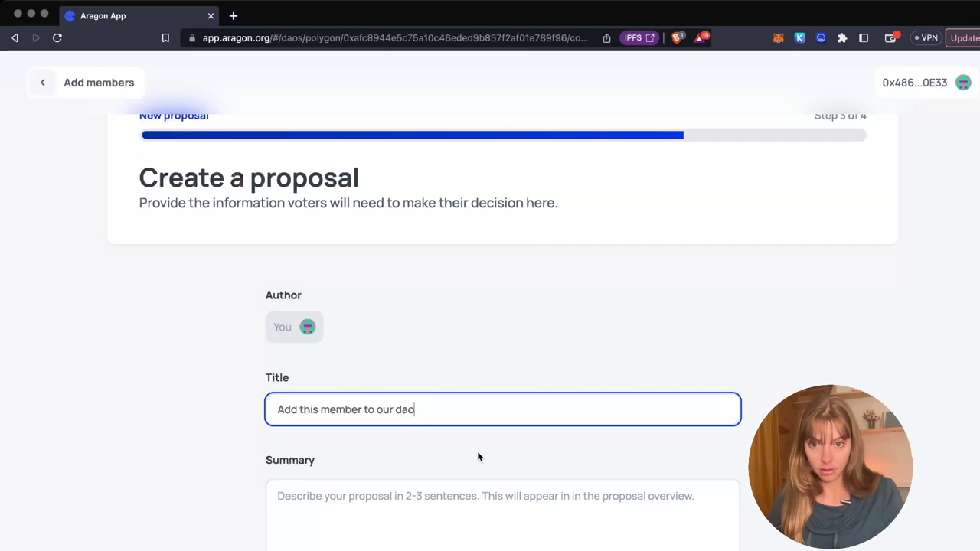
{"action": "left_click", "coordinate": [474, 484]}
{"action": "type", "text": "Mint"}
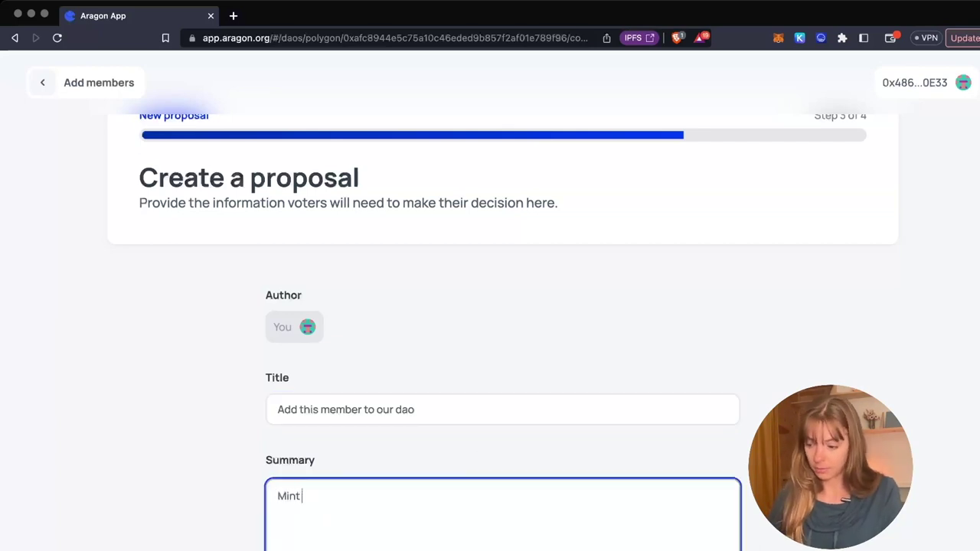
{"action": "type", "text": " two "}
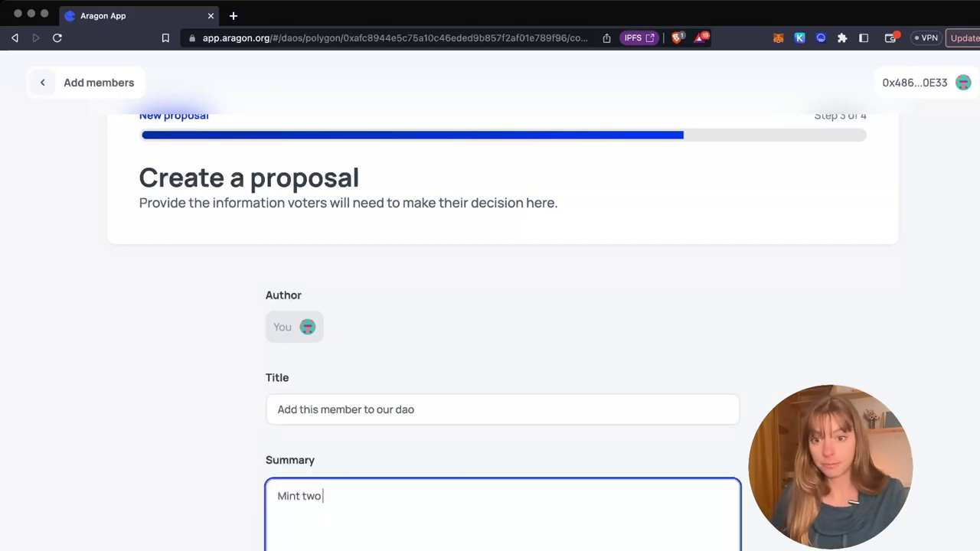
{"action": "type", "text": "tokesn"}
{"action": "type", "text": "ns fo"}
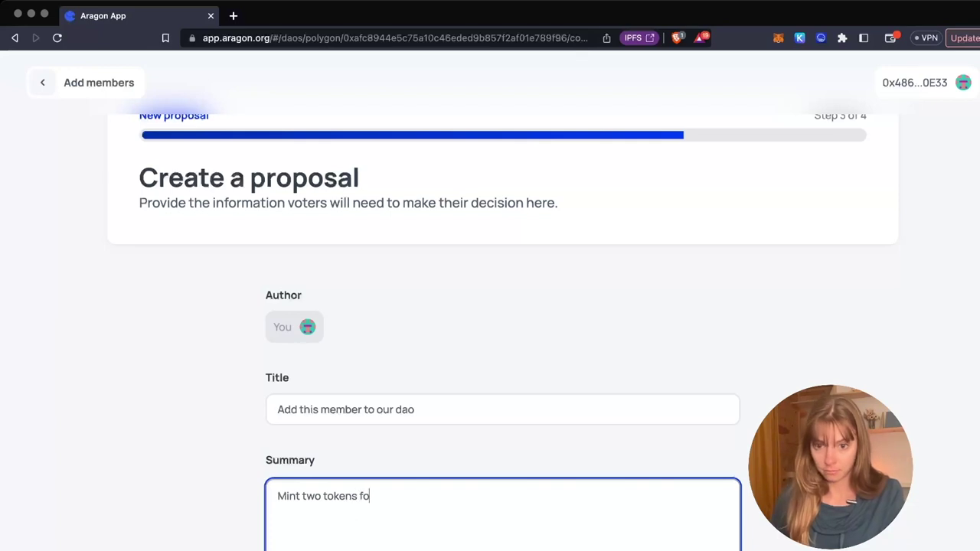
{"action": "type", "text": "r this new member in our DAO"}
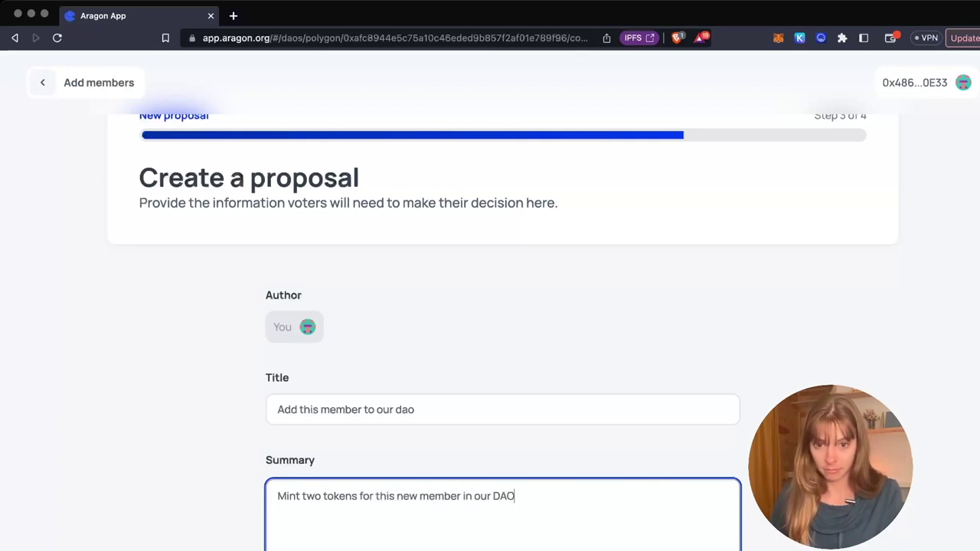
{"action": "scroll", "coordinate": [490, 307], "scroll_direction": "down", "scroll_amount": 1}
- Skip the optional Body and Resources sections and advance to the Review proposal step
{"action": "scroll", "coordinate": [480, 387], "scroll_direction": "down", "scroll_amount": 10}
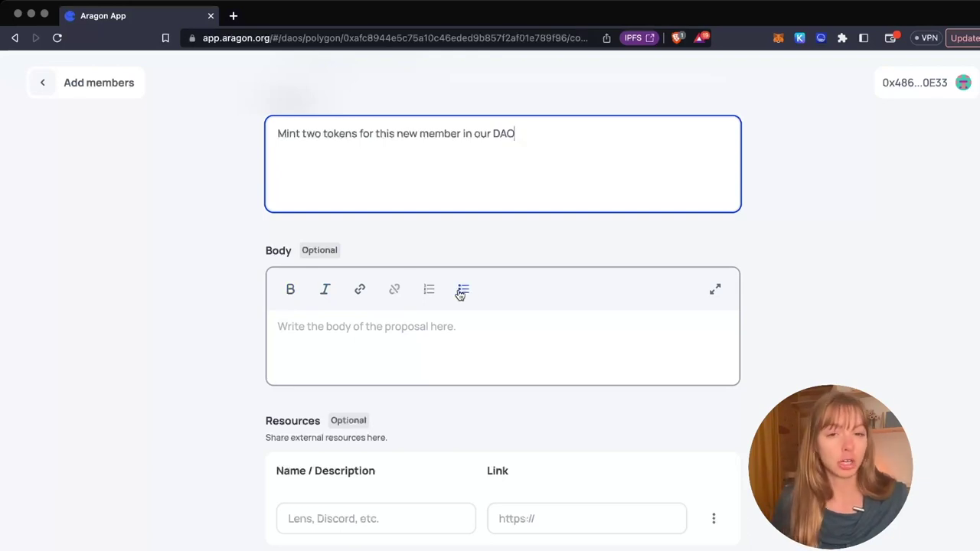
{"action": "scroll", "coordinate": [502, 339], "scroll_direction": "down", "scroll_amount": 1}
{"action": "scroll", "coordinate": [501, 342], "scroll_direction": "down", "scroll_amount": 2}
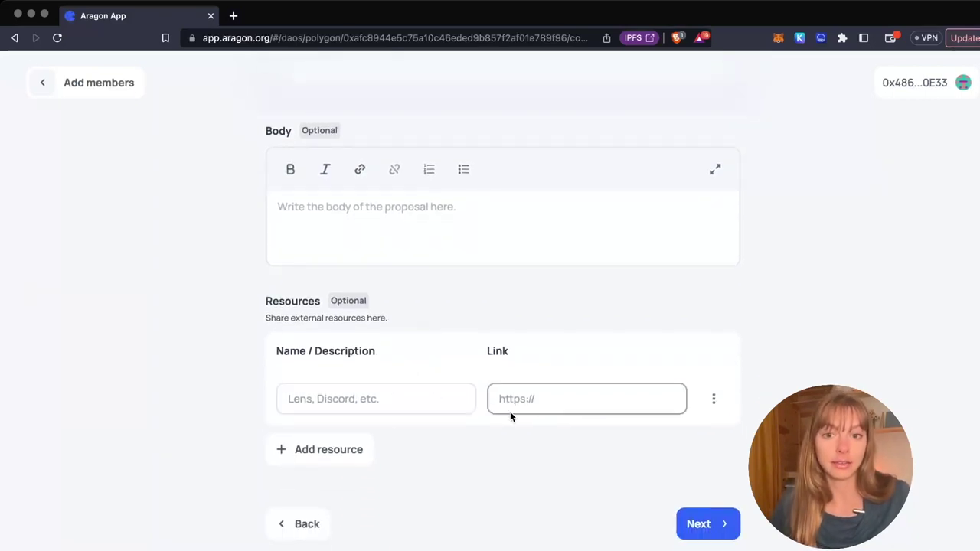
{"action": "scroll", "coordinate": [540, 476], "scroll_direction": "up", "scroll_amount": 1}
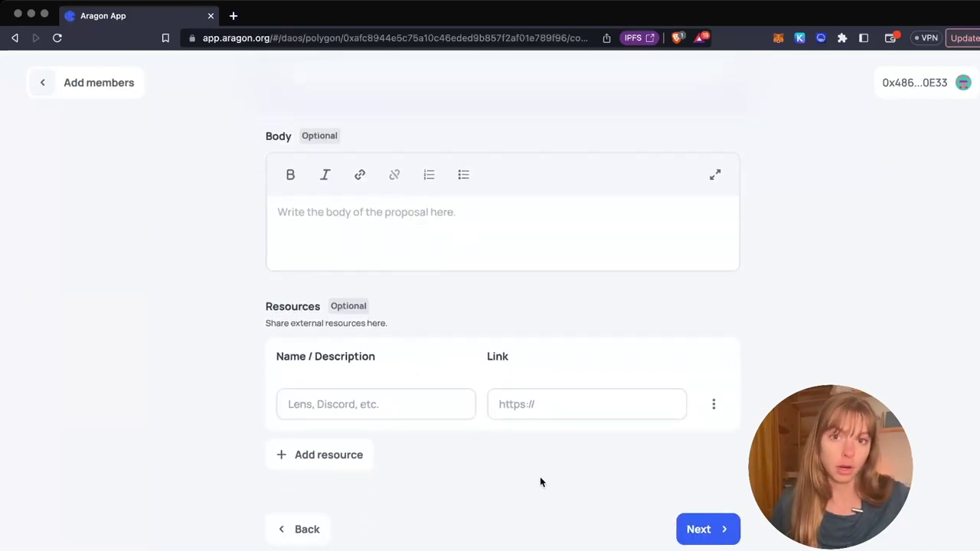
{"action": "scroll", "coordinate": [536, 480], "scroll_direction": "down", "scroll_amount": 1}
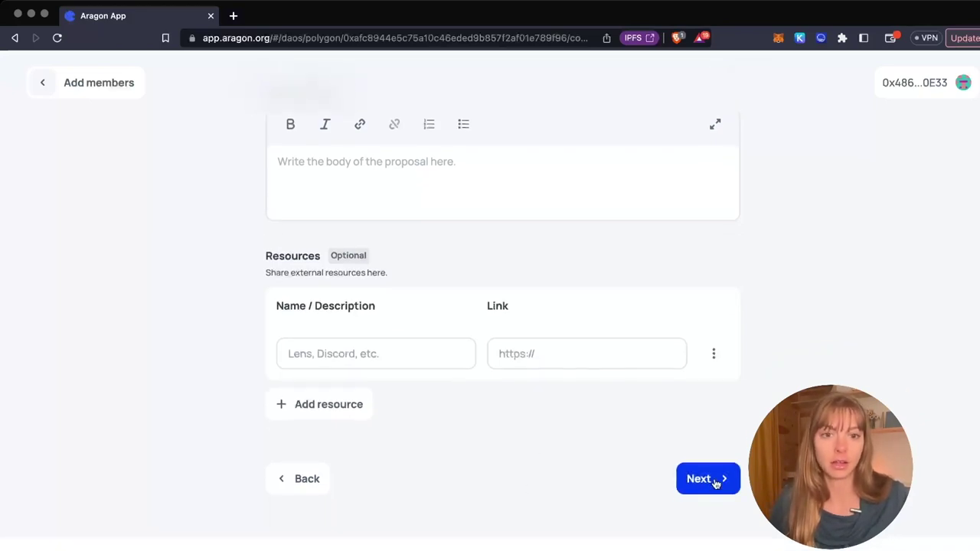
{"action": "left_click", "coordinate": [714, 479]}
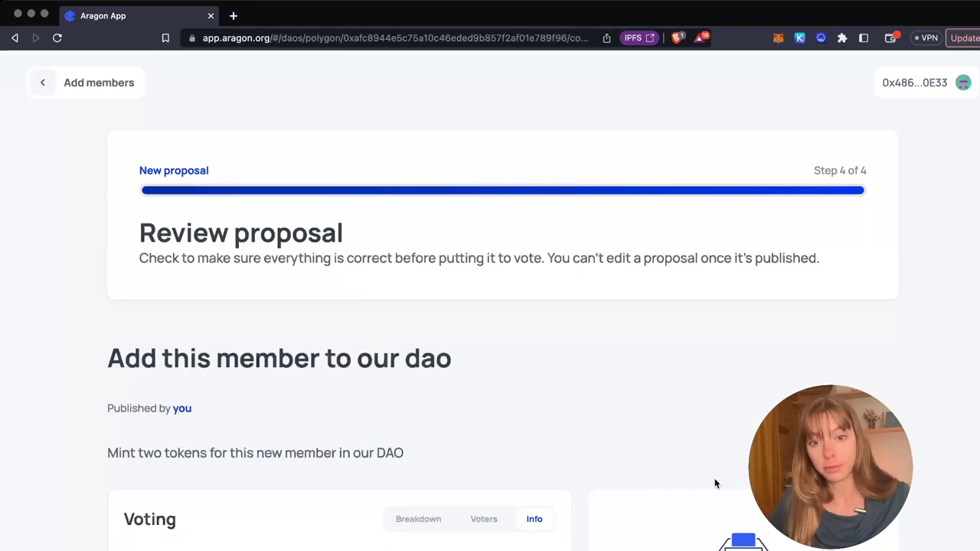
- Check the mint summary: +2 EXT new tokens, +1 new holder, 9 EXT total
{"action": "scroll", "coordinate": [714, 482], "scroll_direction": "down", "scroll_amount": 5}
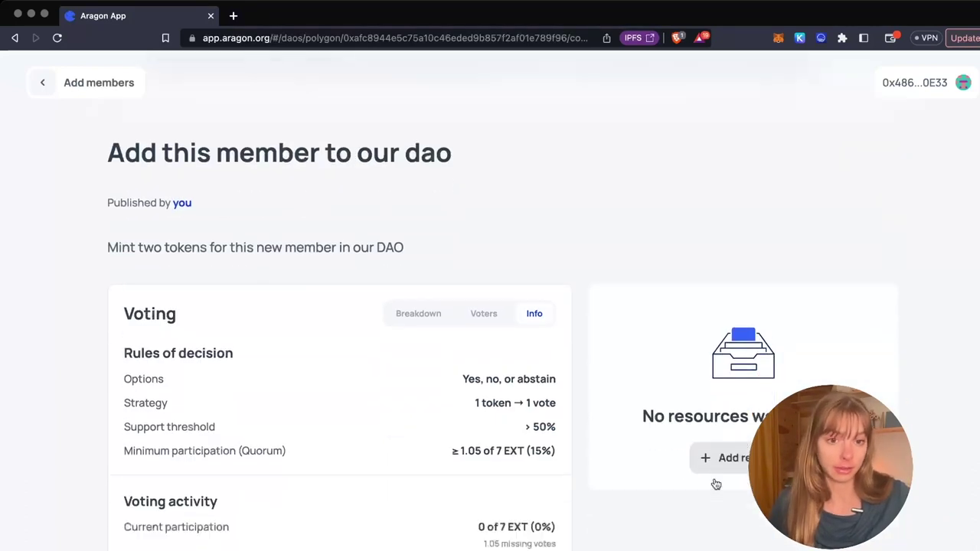
{"action": "scroll", "coordinate": [716, 484], "scroll_direction": "down", "scroll_amount": 2}
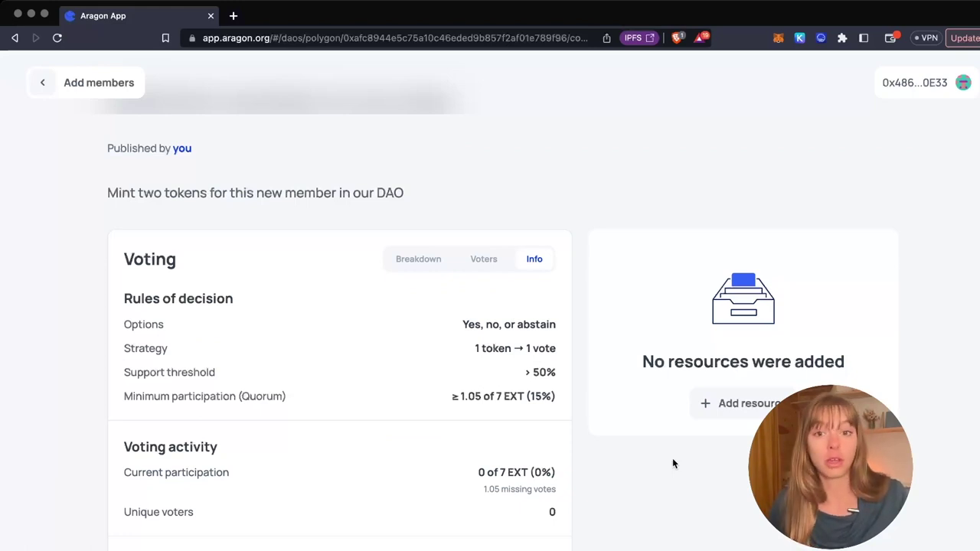
{"action": "scroll", "coordinate": [673, 463], "scroll_direction": "down", "scroll_amount": 2}
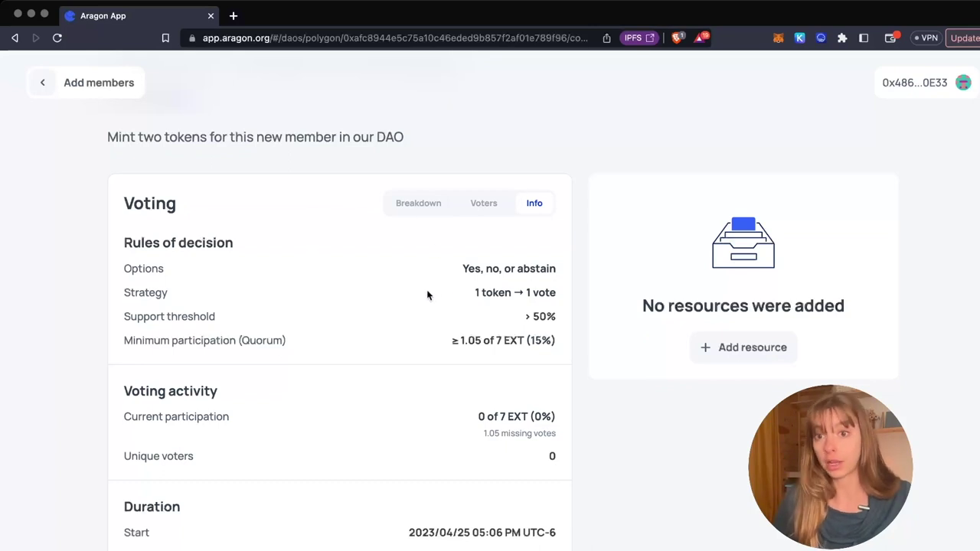
{"action": "scroll", "coordinate": [426, 290], "scroll_direction": "down", "scroll_amount": 8}
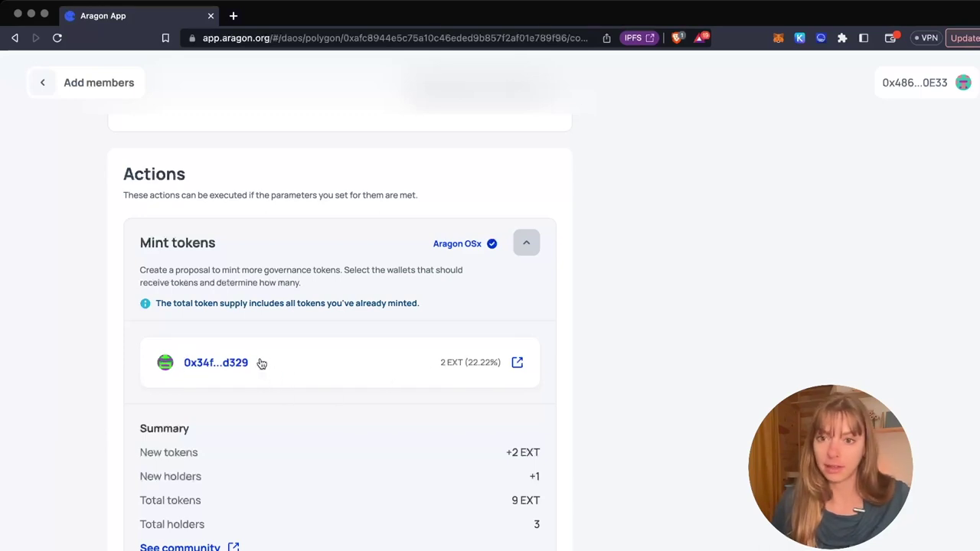
{"action": "scroll", "coordinate": [264, 364], "scroll_direction": "down", "scroll_amount": 1}
{"action": "scroll", "coordinate": [266, 364], "scroll_direction": "down", "scroll_amount": 2}
{"action": "scroll", "coordinate": [423, 304], "scroll_direction": "down", "scroll_amount": 3}
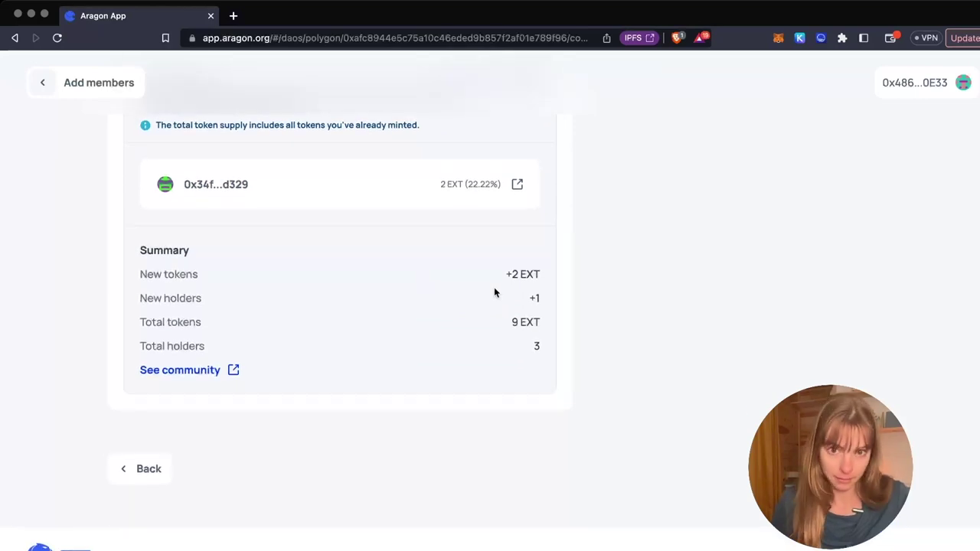
{"action": "left_click_drag", "start_coordinate": [521, 284], "coordinate": [504, 278]}
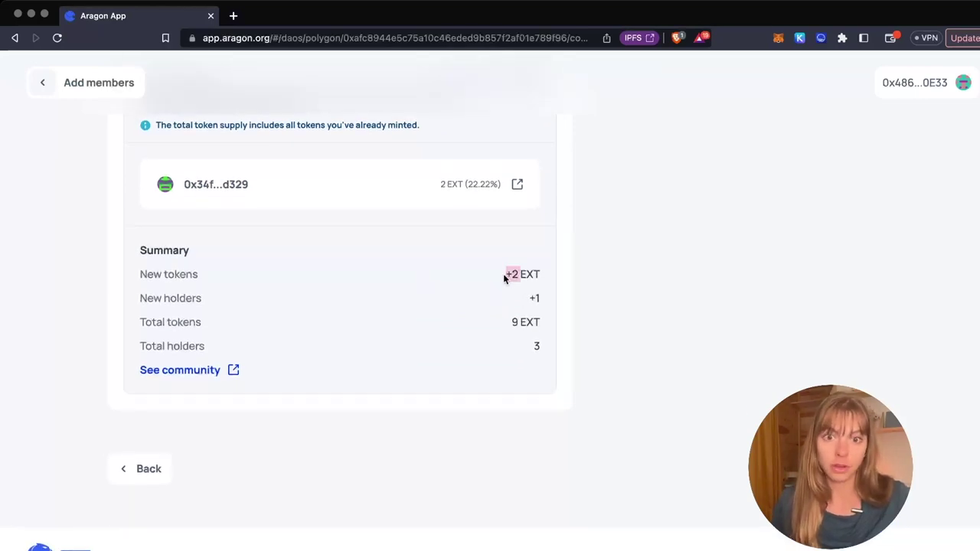
{"action": "left_click", "coordinate": [514, 277]}
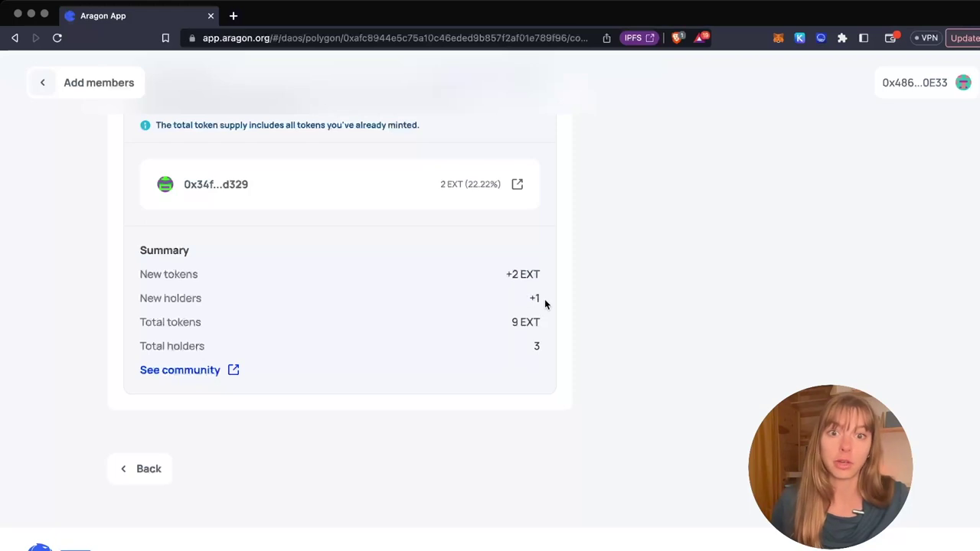
{"action": "left_click_drag", "start_coordinate": [544, 304], "coordinate": [497, 327]}
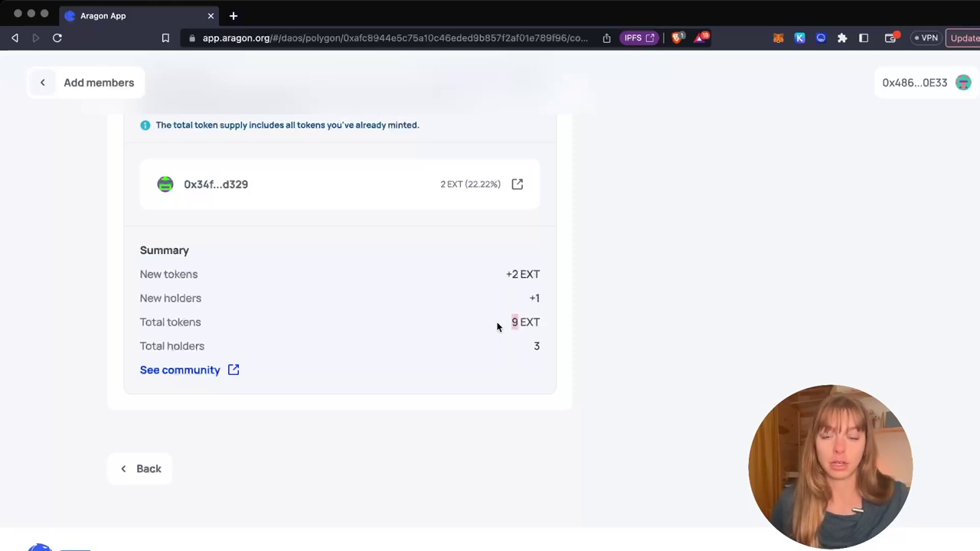
{"action": "left_click", "coordinate": [586, 318]}
{"action": "scroll", "coordinate": [595, 317], "scroll_direction": "down", "scroll_amount": 1}
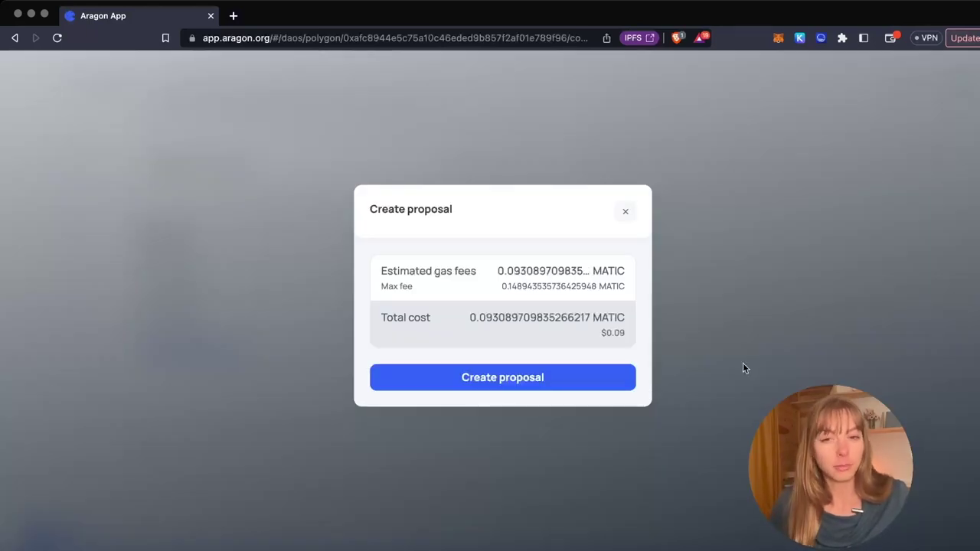
- Create the mint proposal and open its newly published page
{"action": "left_click", "coordinate": [604, 378]}
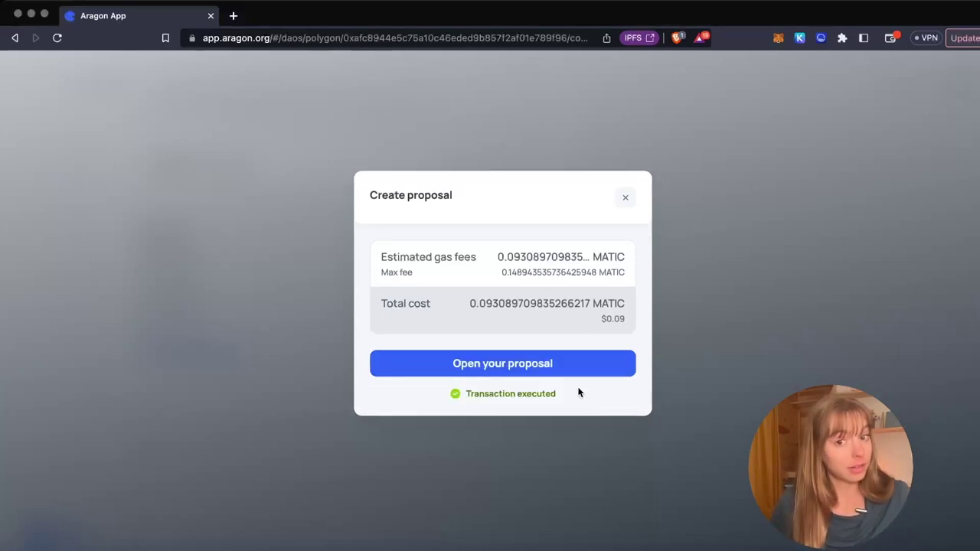
{"action": "left_click", "coordinate": [559, 371]}
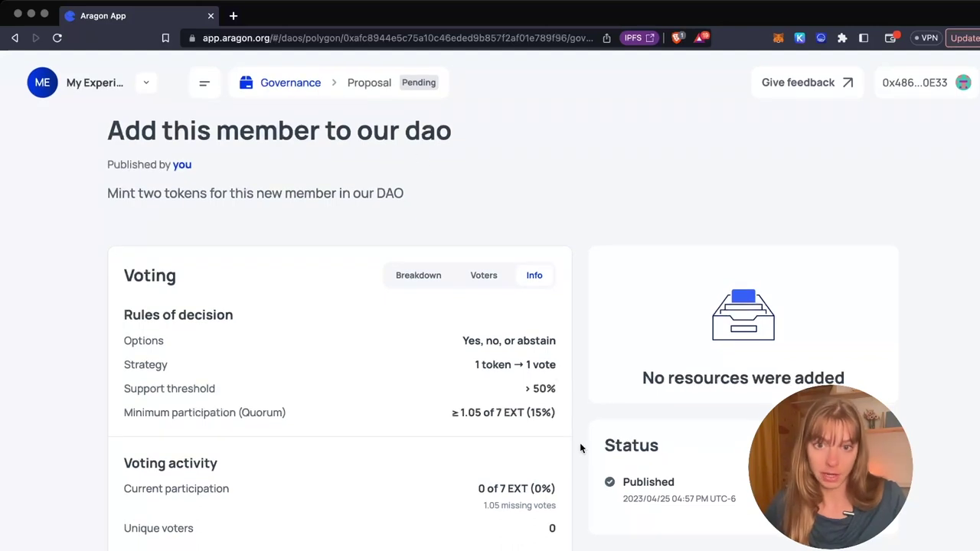
- Scroll through the new proposal page, noting the voting start countdown
{"action": "scroll", "coordinate": [506, 441], "scroll_direction": "down", "scroll_amount": 3}
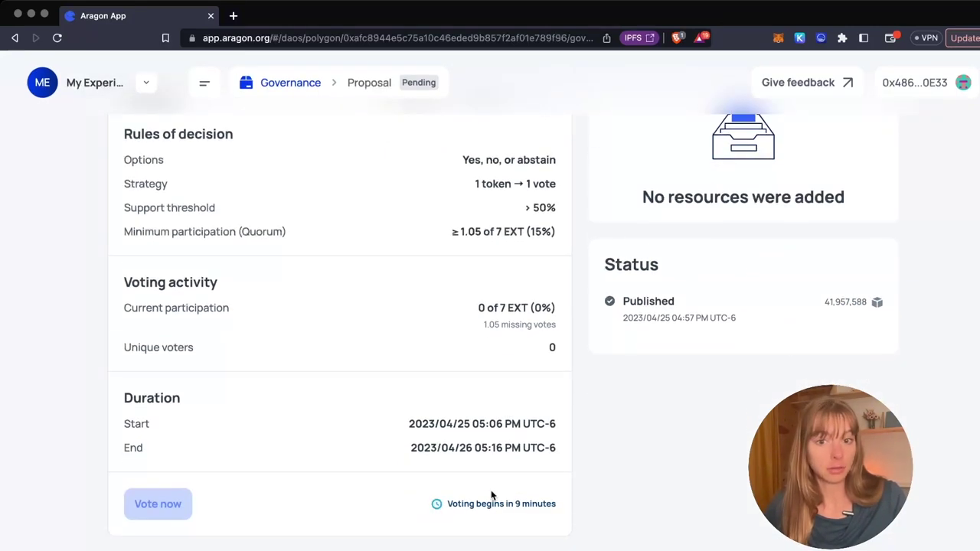
{"action": "left_click_drag", "start_coordinate": [502, 504], "coordinate": [585, 502]}
{"action": "left_click", "coordinate": [588, 503]}
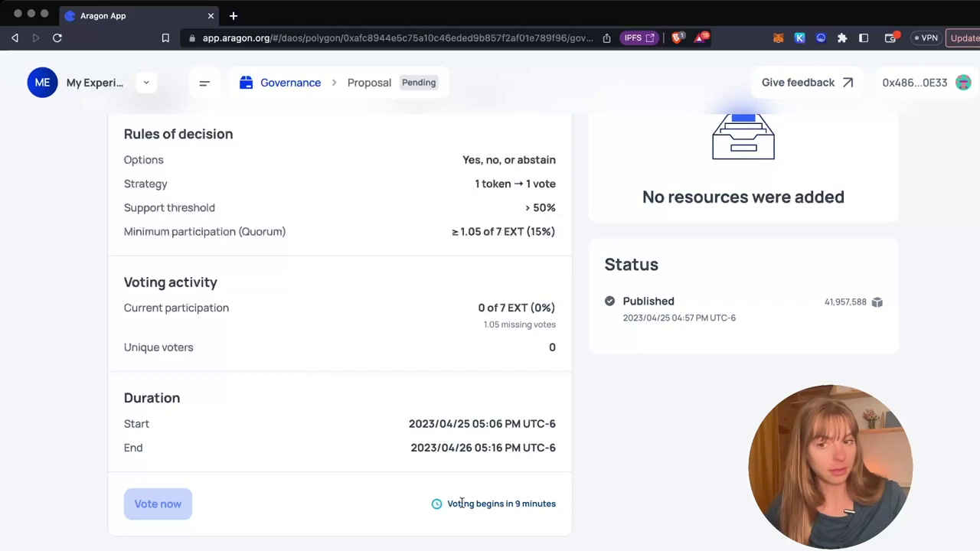
{"action": "scroll", "coordinate": [221, 464], "scroll_direction": "down", "scroll_amount": 5}
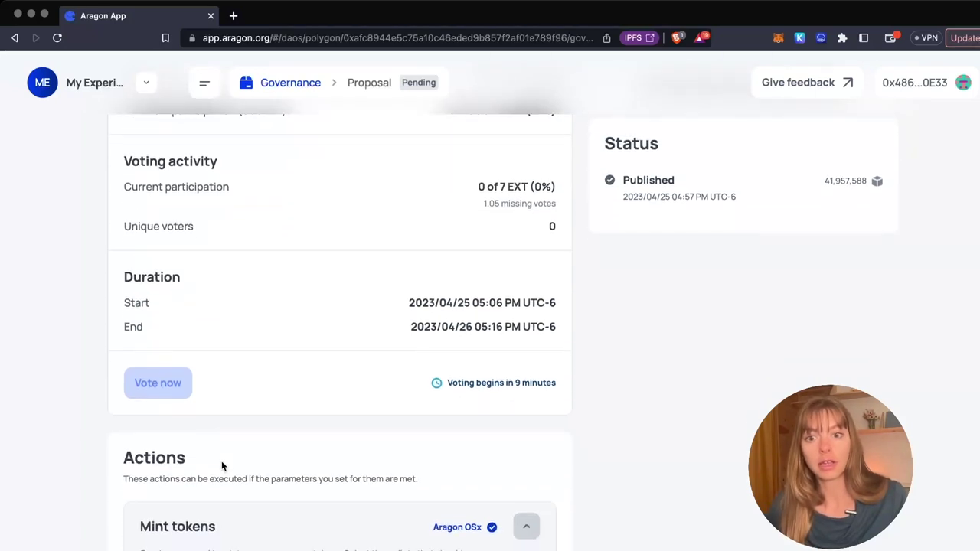
{"action": "scroll", "coordinate": [221, 467], "scroll_direction": "down", "scroll_amount": 2}
{"action": "scroll", "coordinate": [335, 299], "scroll_direction": "down", "scroll_amount": 3}
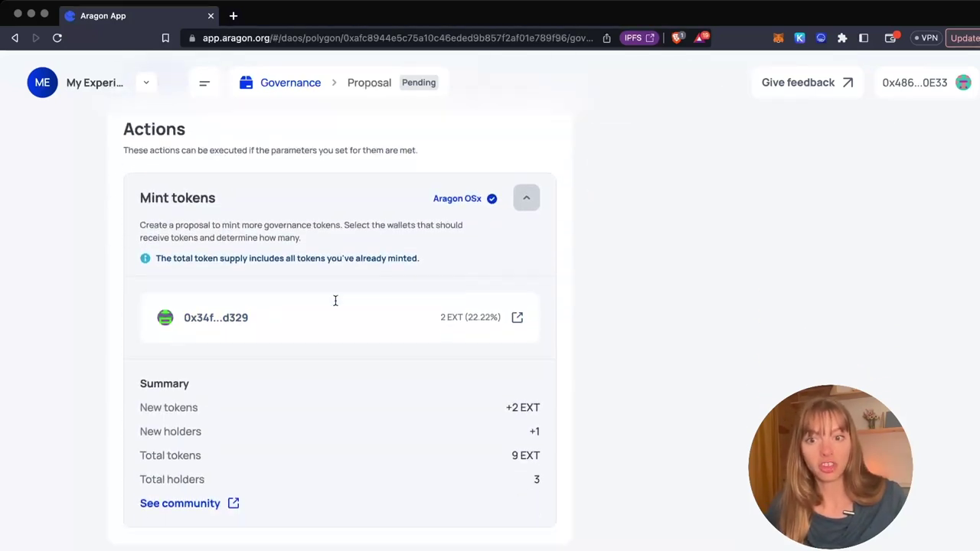
{"action": "scroll", "coordinate": [319, 255], "scroll_direction": "up", "scroll_amount": 1}
{"action": "scroll", "coordinate": [456, 291], "scroll_direction": "up", "scroll_amount": 2}
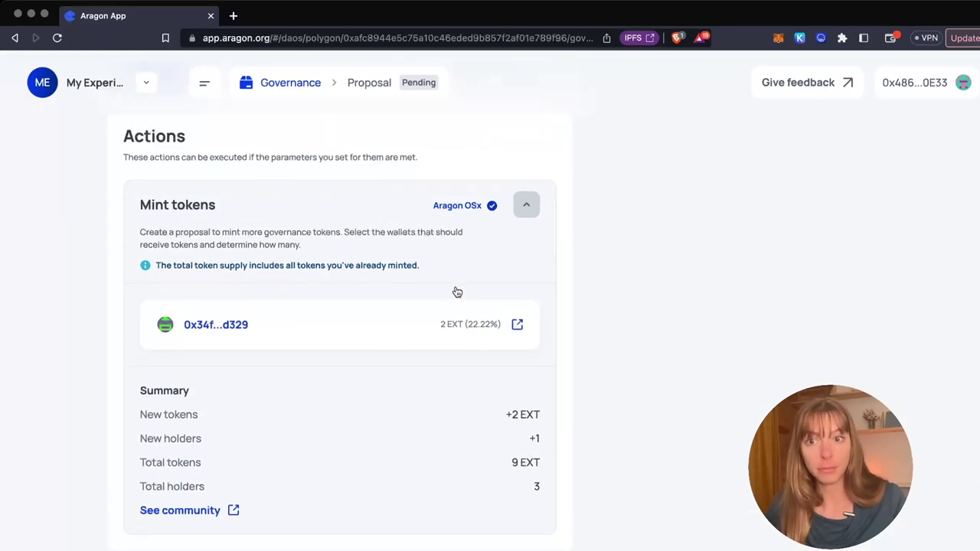
{"action": "scroll", "coordinate": [455, 291], "scroll_direction": "up", "scroll_amount": 10}
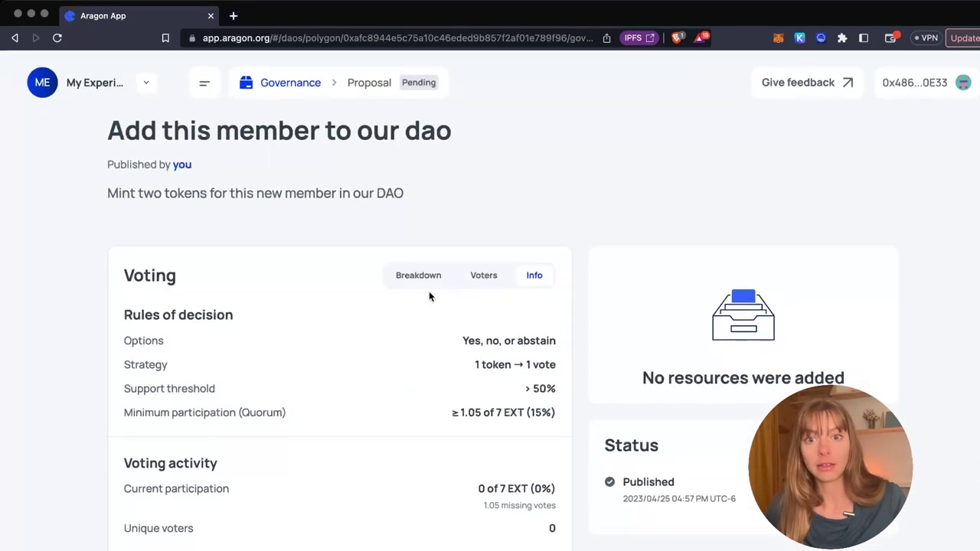
- View the Voting card's Breakdown and Voters tabs, which show no voters yet
{"action": "left_click", "coordinate": [433, 283]}
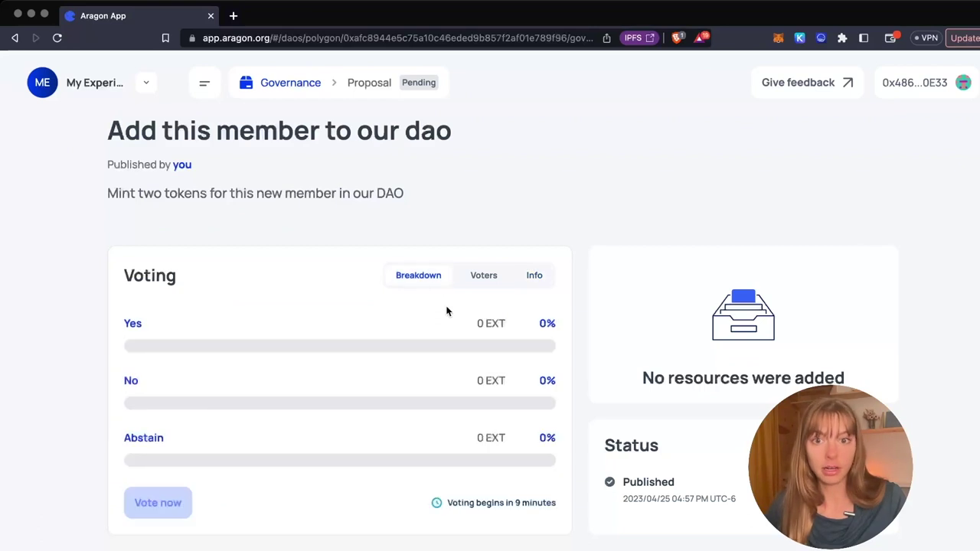
{"action": "left_click", "coordinate": [485, 279]}
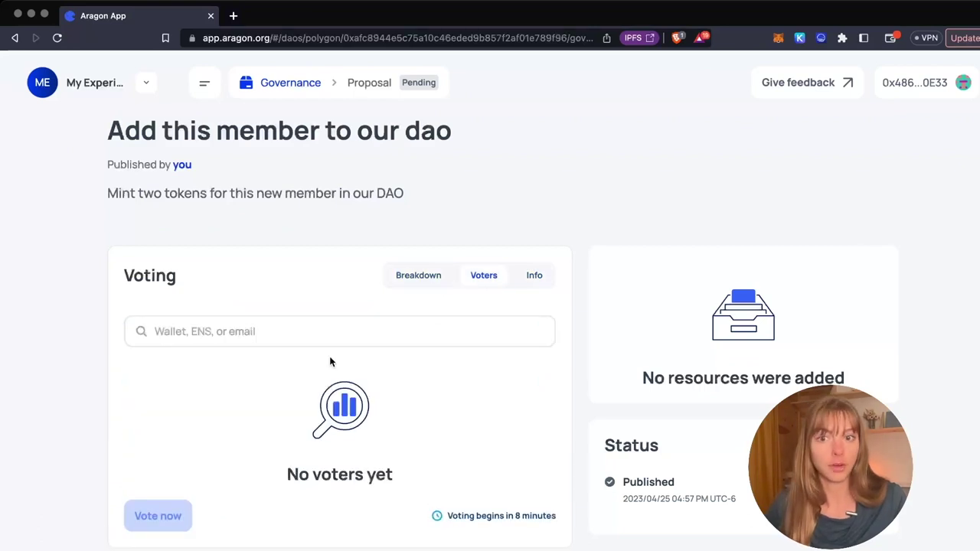
{"action": "scroll", "coordinate": [598, 326], "scroll_direction": "down", "scroll_amount": 1}
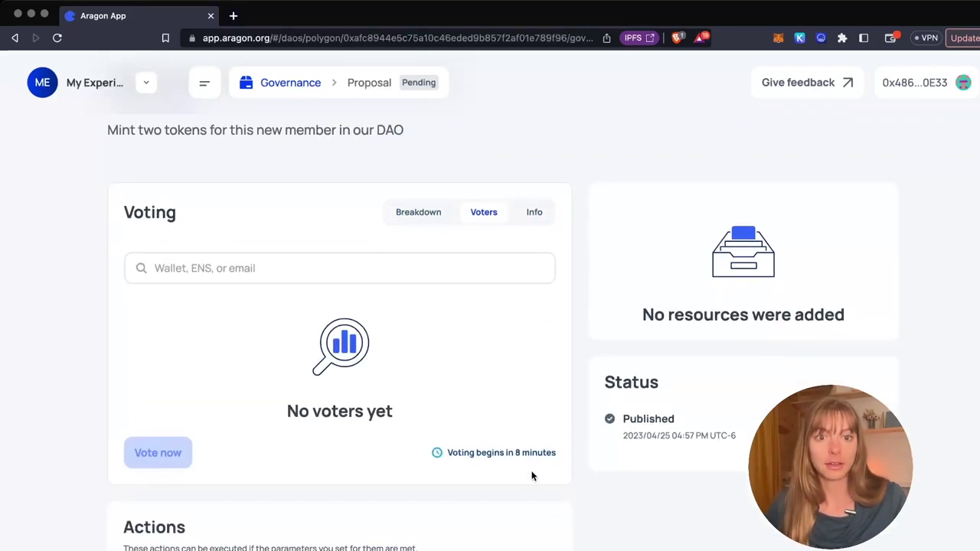
{"action": "scroll", "coordinate": [533, 476], "scroll_direction": "up", "scroll_amount": 1}
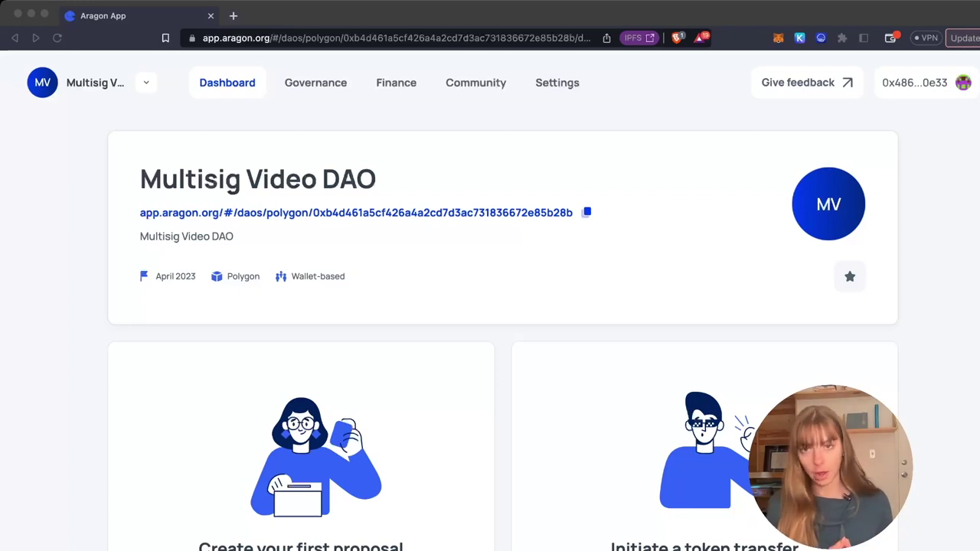
- View the Multisig Video DAO's two wallet members and start a Manage members proposal
{"action": "left_click", "coordinate": [360, 129]}
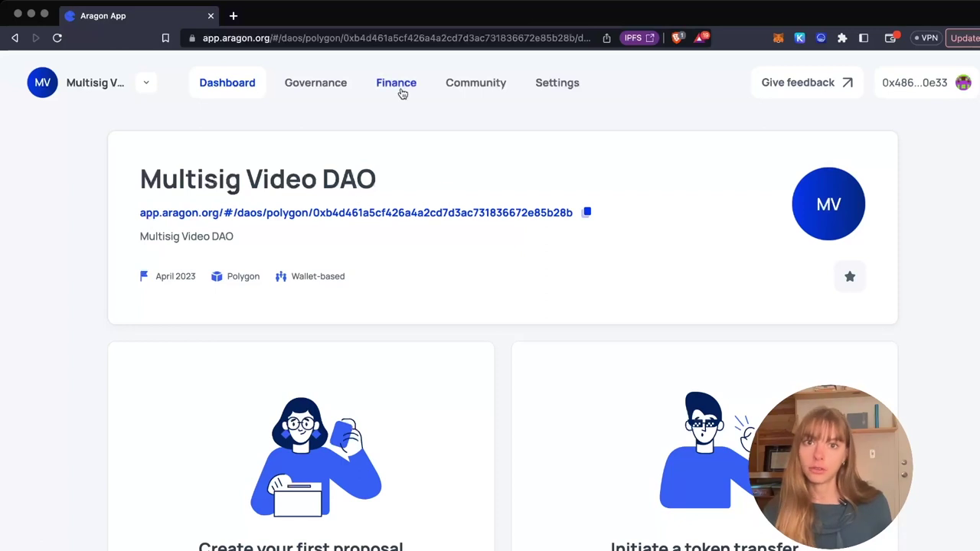
{"action": "left_click", "coordinate": [485, 97]}
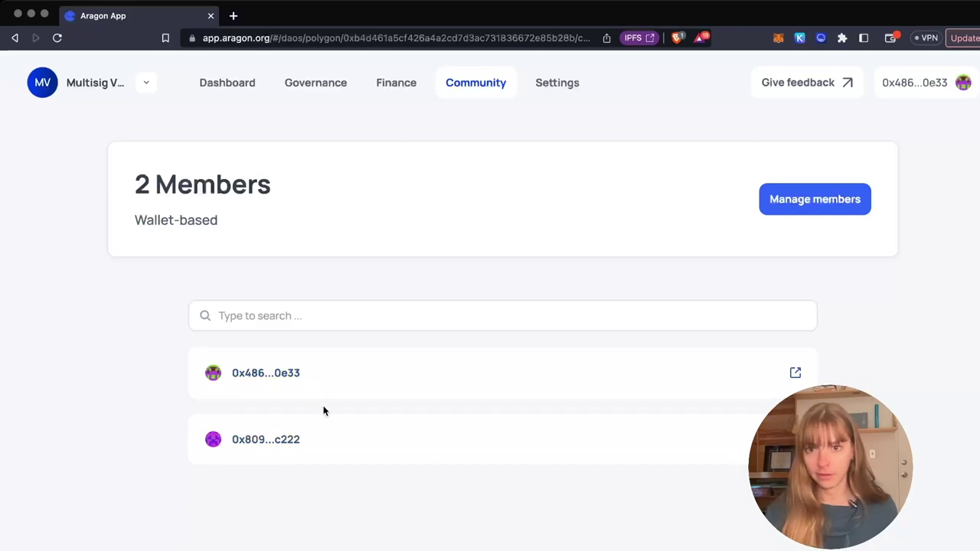
{"action": "left_click", "coordinate": [831, 201]}
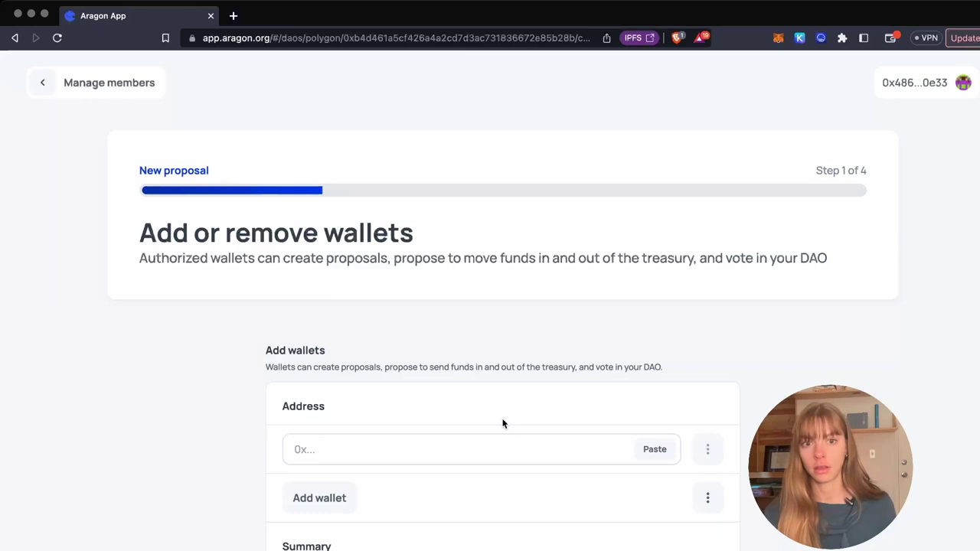
- Paste the new member's wallet address, keeping 2-of-3 approvals for the three members
{"action": "scroll", "coordinate": [503, 423], "scroll_direction": "down", "scroll_amount": 1}
{"action": "left_click", "coordinate": [392, 397]}
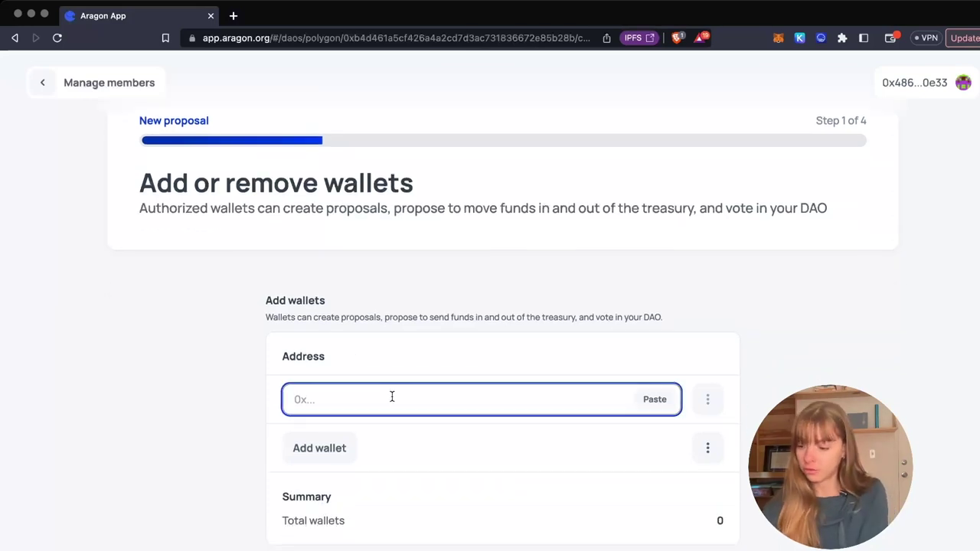
{"action": "type", "text": "0x34fa0756ae34Fd2c1aBC491381979FFde7fBd329"}
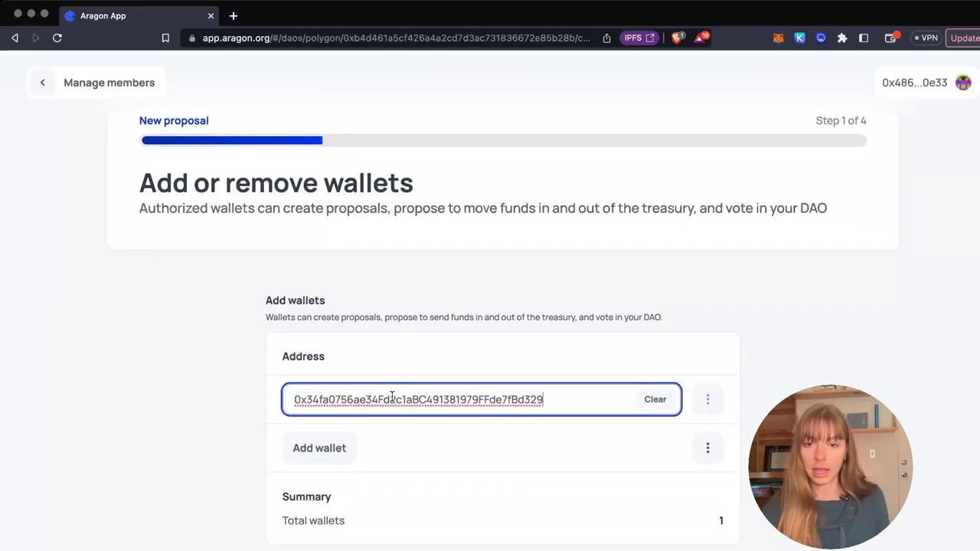
{"action": "scroll", "coordinate": [391, 397], "scroll_direction": "down", "scroll_amount": 5}
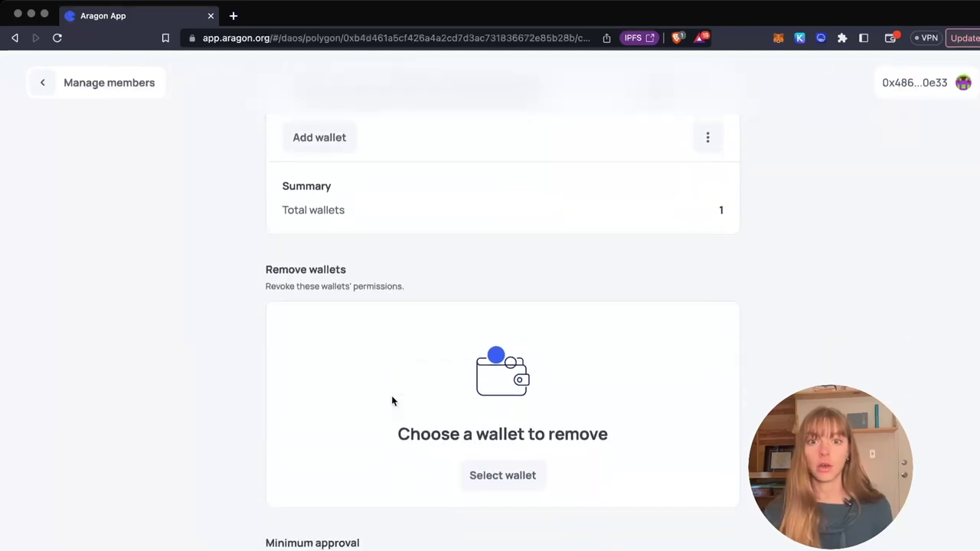
{"action": "scroll", "coordinate": [502, 352], "scroll_direction": "down", "scroll_amount": 1}
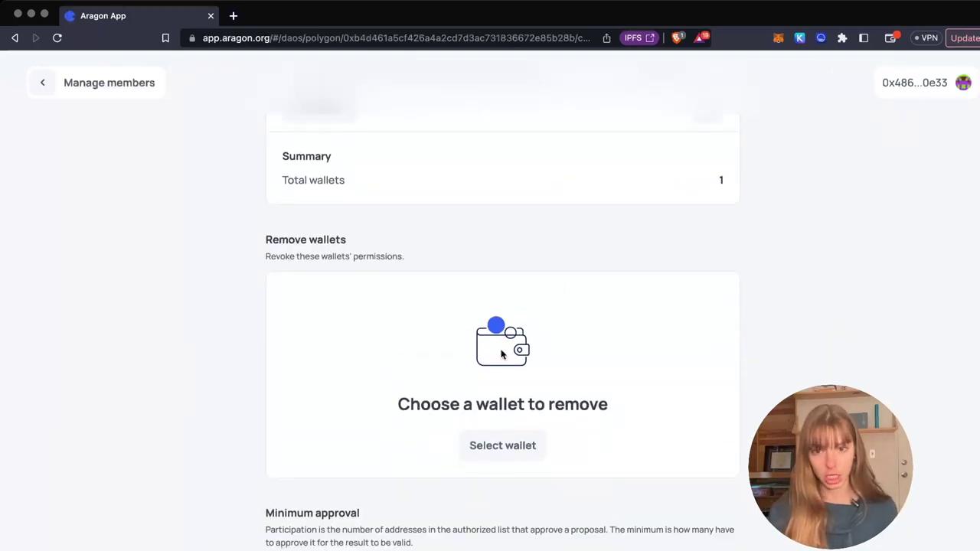
{"action": "scroll", "coordinate": [502, 354], "scroll_direction": "down", "scroll_amount": 5}
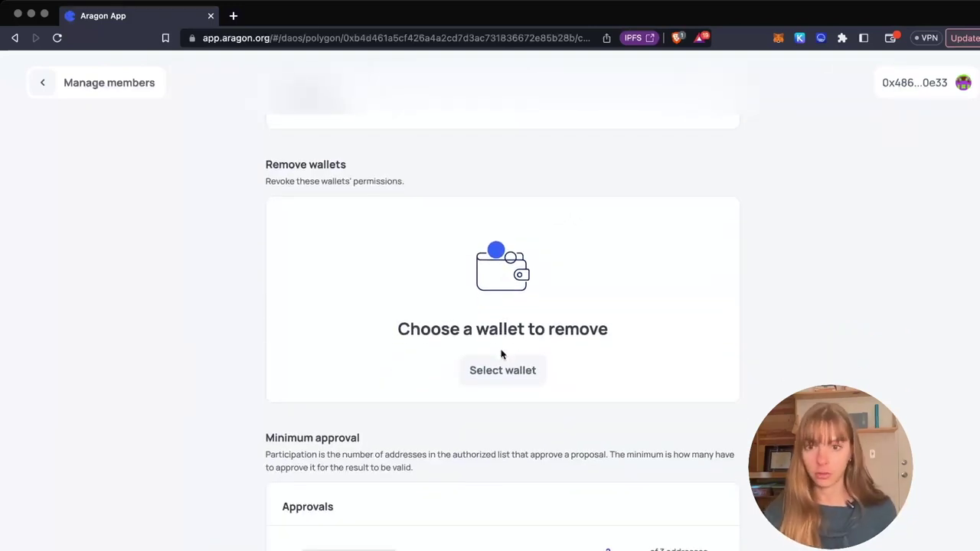
{"action": "scroll", "coordinate": [499, 349], "scroll_direction": "down", "scroll_amount": 3}
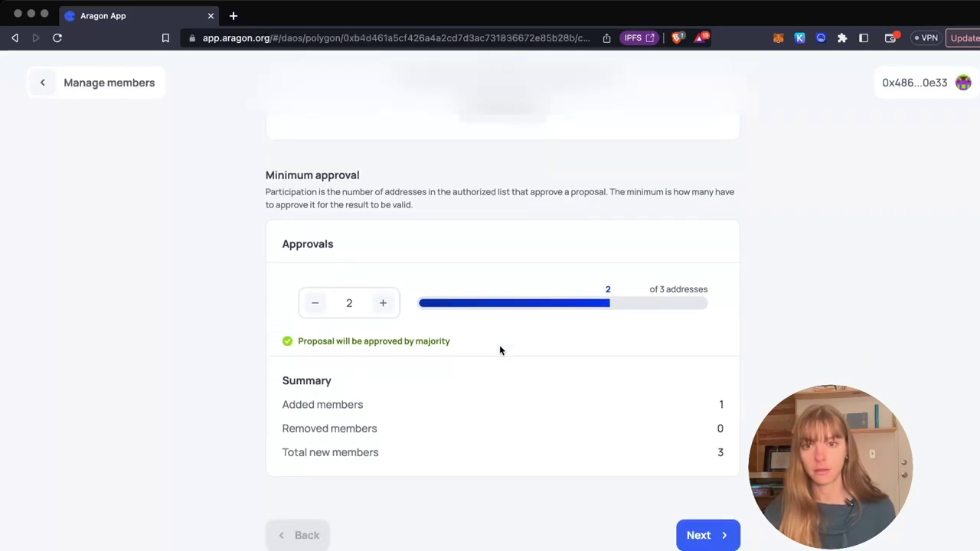
- Keep the vote start at Now with a 5-day duration and advance to step 3
{"action": "left_click", "coordinate": [698, 466]}
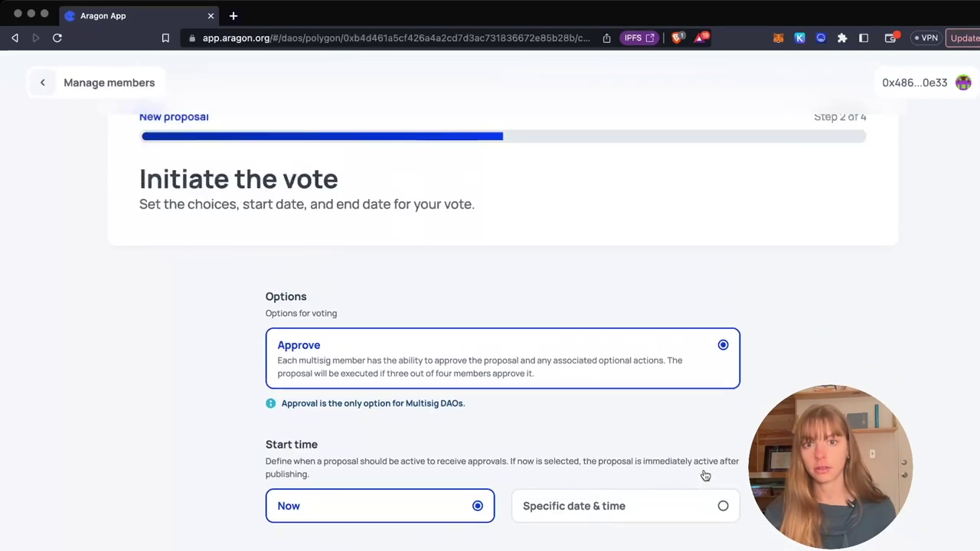
{"action": "scroll", "coordinate": [704, 469], "scroll_direction": "down", "scroll_amount": 2}
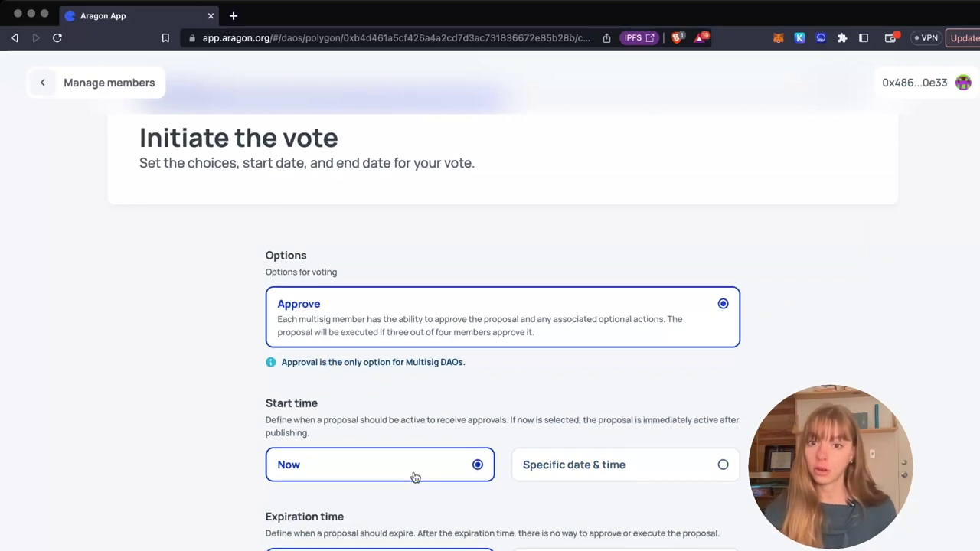
{"action": "scroll", "coordinate": [376, 470], "scroll_direction": "down", "scroll_amount": 3}
{"action": "scroll", "coordinate": [440, 501], "scroll_direction": "down", "scroll_amount": 3}
{"action": "scroll", "coordinate": [440, 496], "scroll_direction": "down", "scroll_amount": 3}
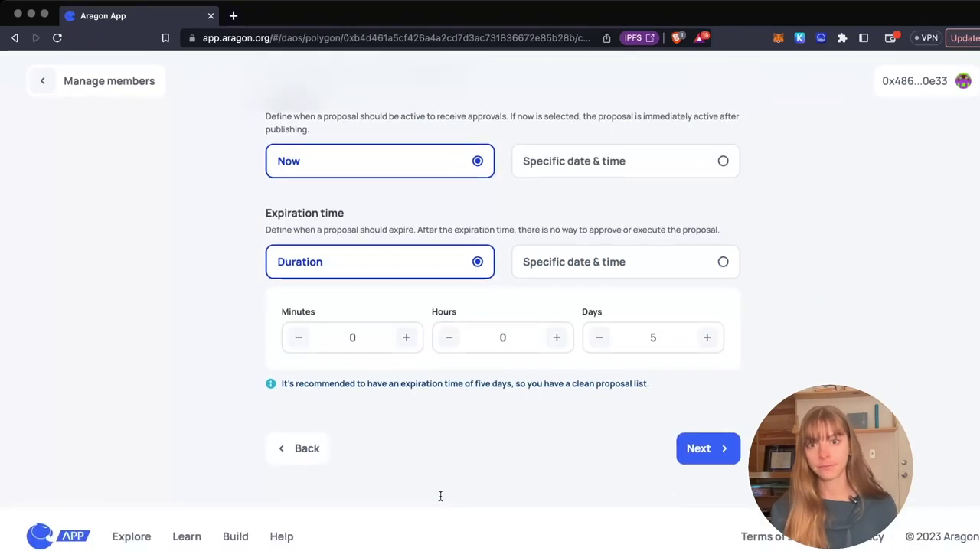
{"action": "scroll", "coordinate": [592, 433], "scroll_direction": "up", "scroll_amount": 2}
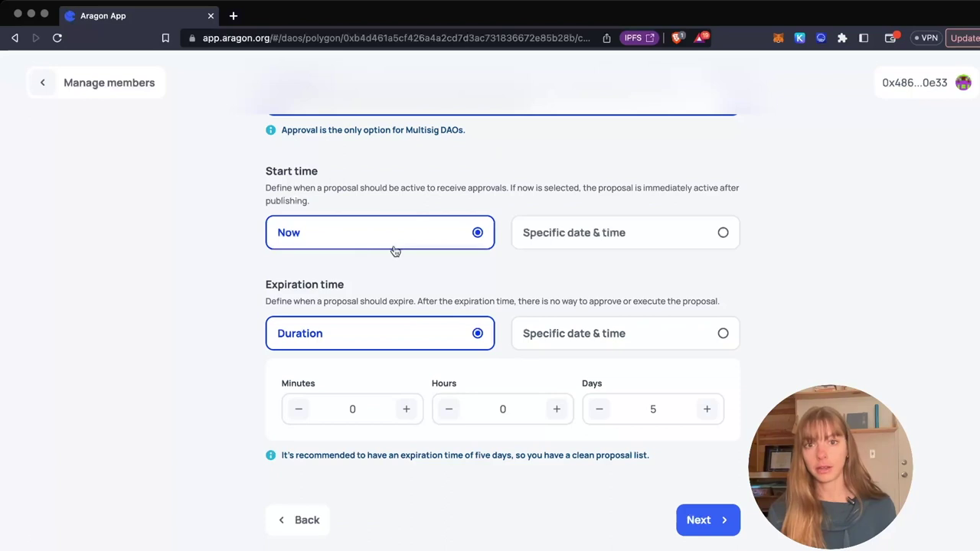
{"action": "left_click", "coordinate": [676, 411]}
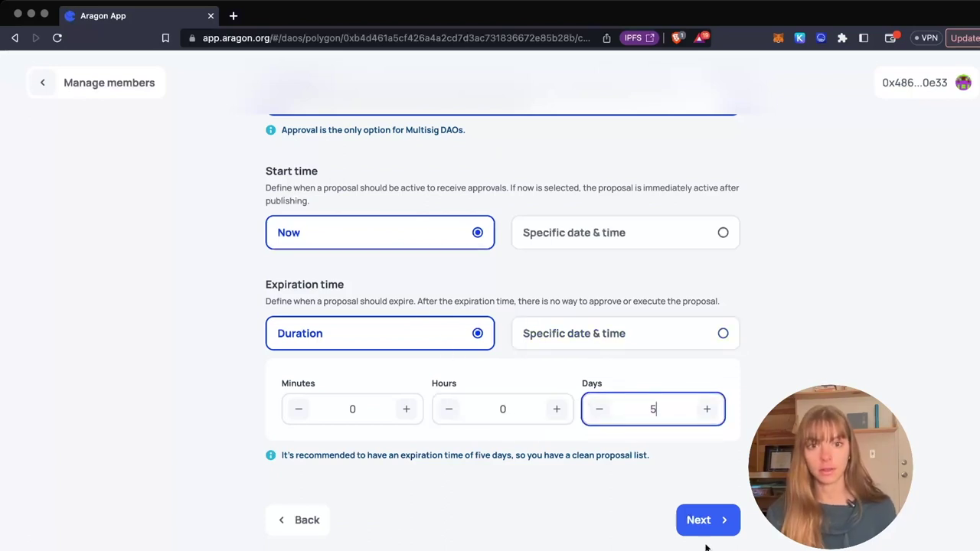
{"action": "left_click", "coordinate": [700, 521]}
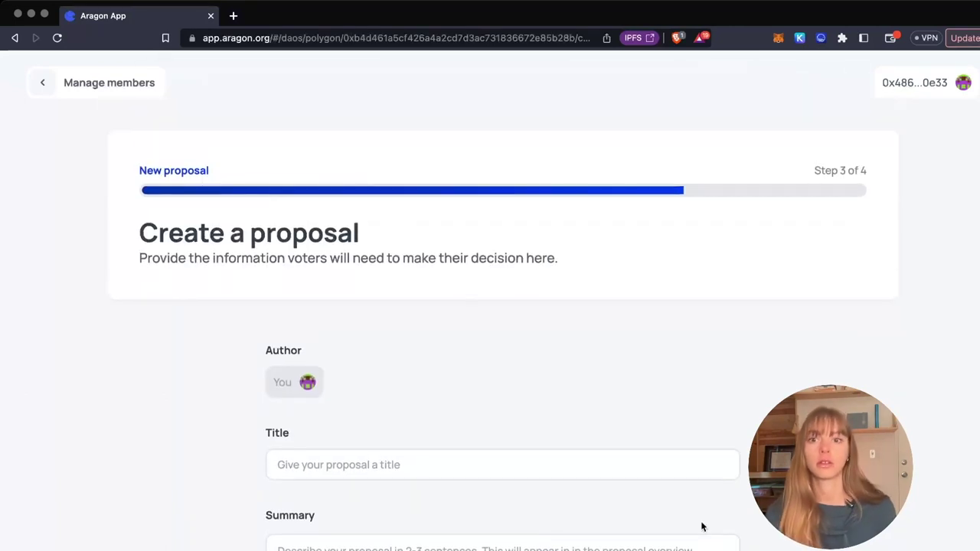
- Enter the title 'Add a new wallet to our DAO' and the summary 'Add a new wall'
{"action": "left_click", "coordinate": [362, 467]}
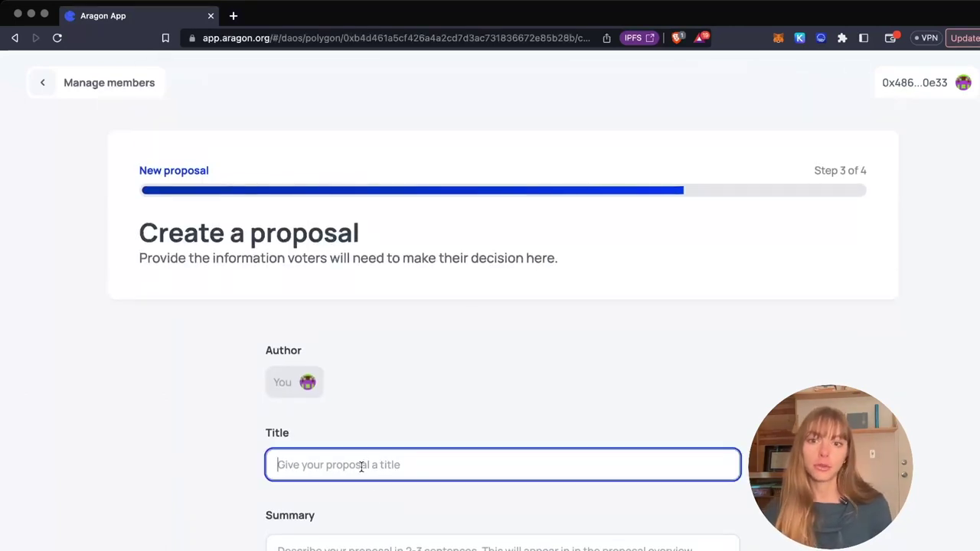
{"action": "type", "text": "Add a"}
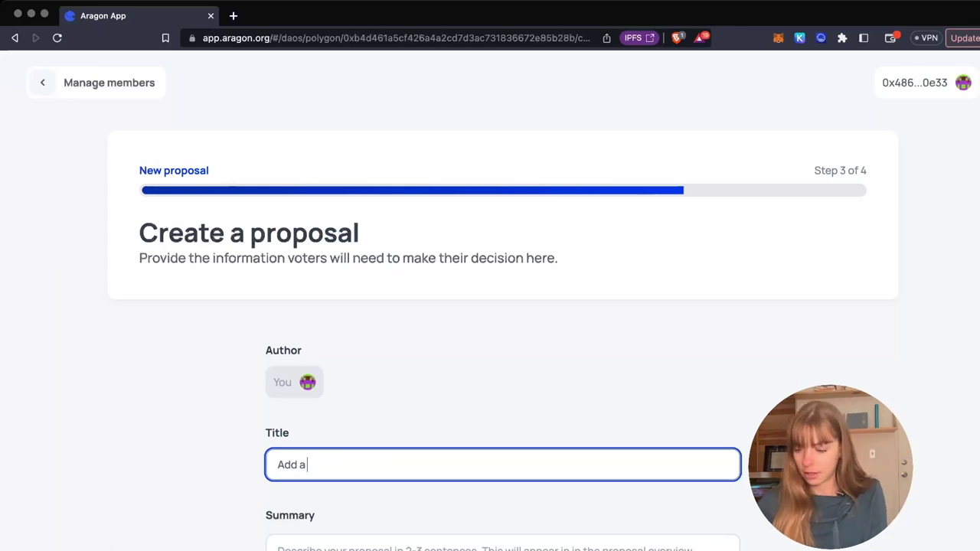
{"action": "type", "text": " new wallet to"}
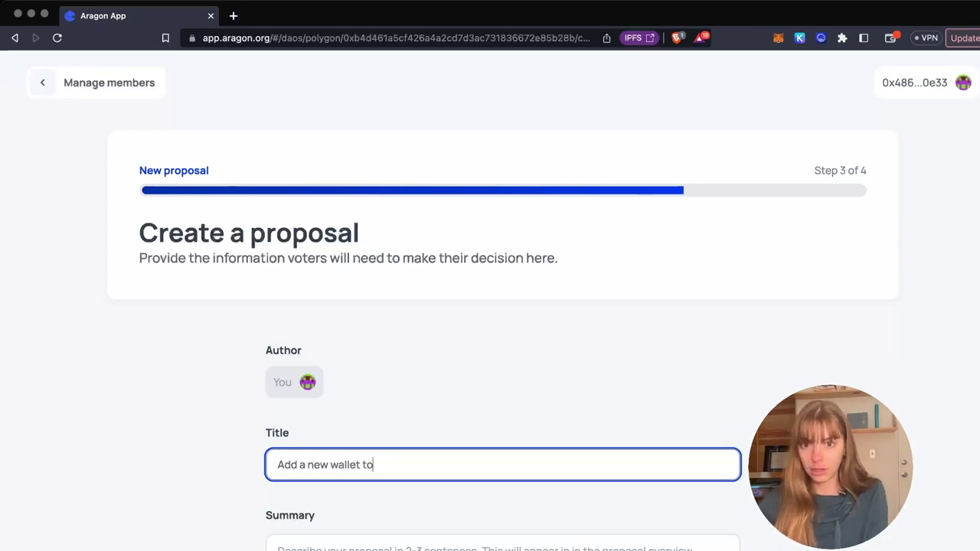
{"action": "type", "text": " our DAO"}
{"action": "scroll", "coordinate": [364, 506], "scroll_direction": "down", "scroll_amount": 3}
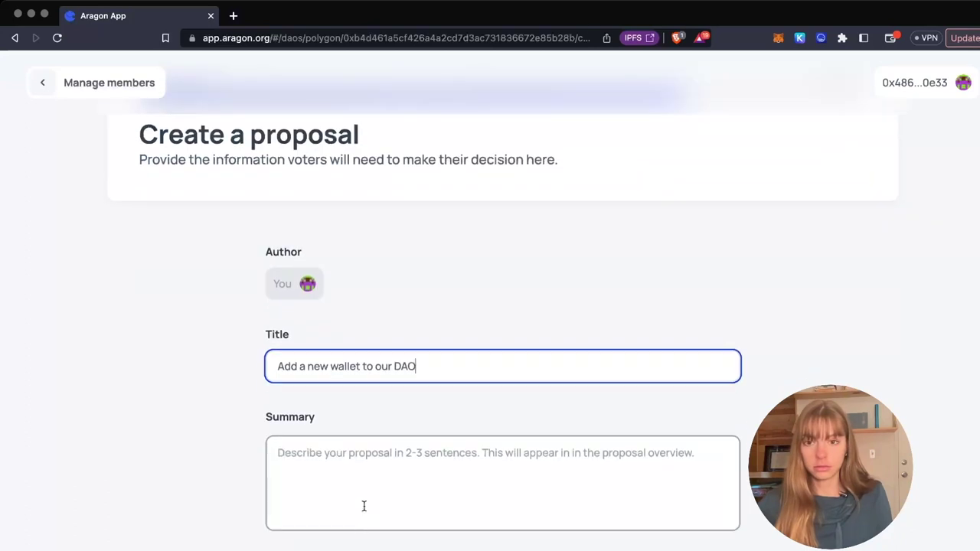
{"action": "left_click", "coordinate": [363, 504]}
{"action": "type", "text": "Add a new wallet"}
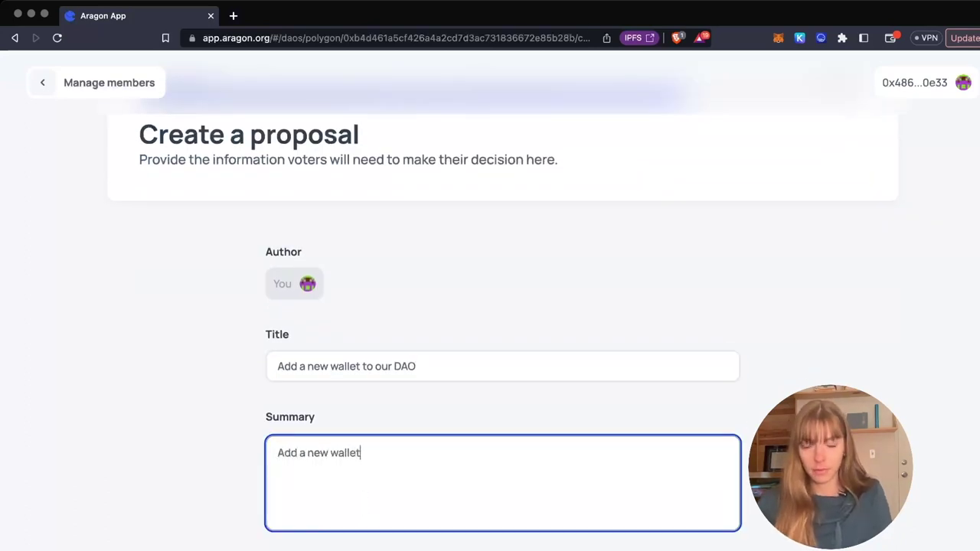
{"action": "scroll", "coordinate": [361, 349], "scroll_direction": "down", "scroll_amount": 10}
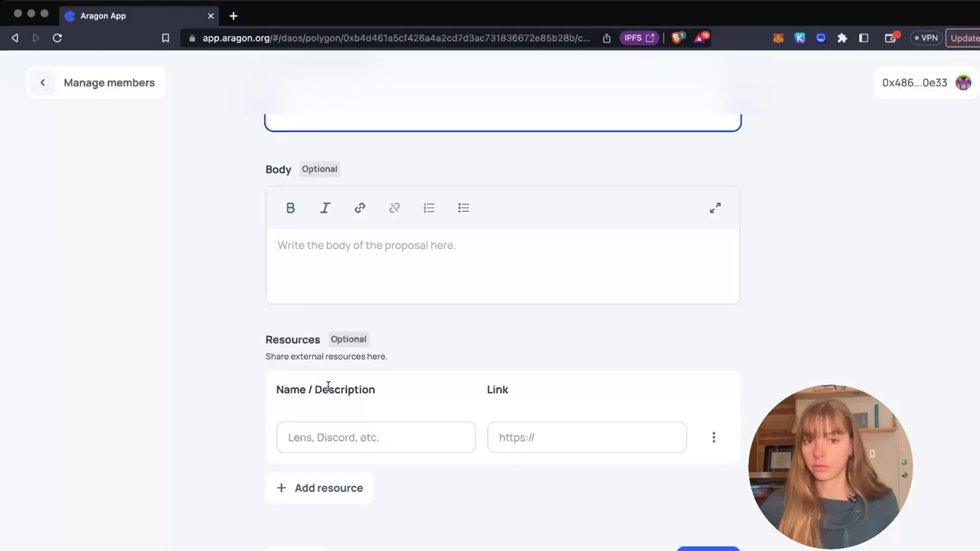
{"action": "scroll", "coordinate": [637, 534], "scroll_direction": "down", "scroll_amount": 3}
- Advance to the Review proposal step and look over the add-wallet proposal
{"action": "left_click", "coordinate": [704, 469]}
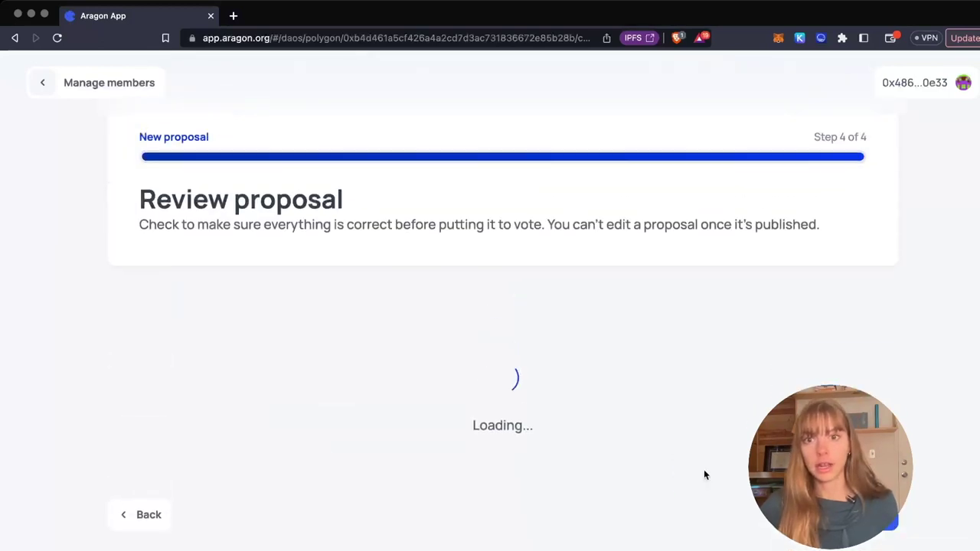
{"action": "scroll", "coordinate": [704, 475], "scroll_direction": "down", "scroll_amount": 9}
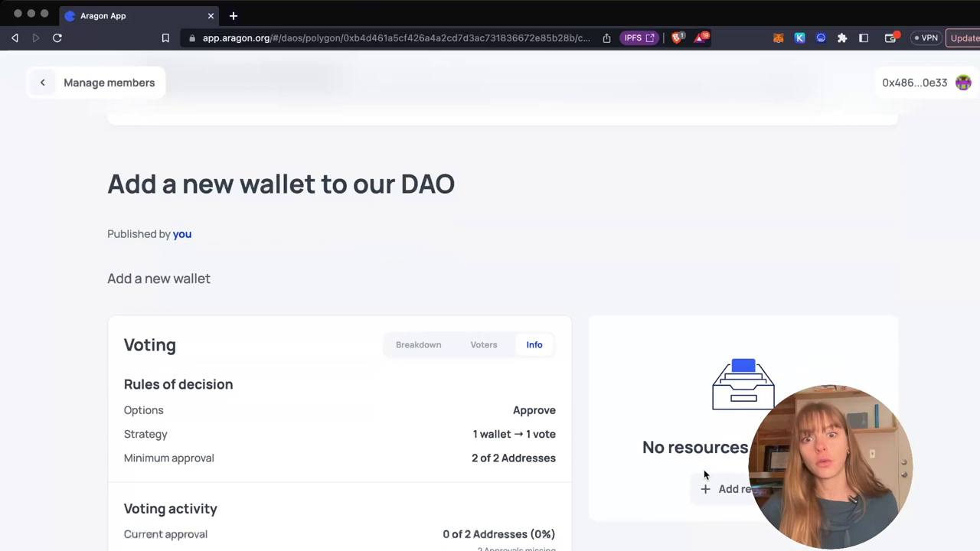
{"action": "scroll", "coordinate": [703, 469], "scroll_direction": "down", "scroll_amount": 7}
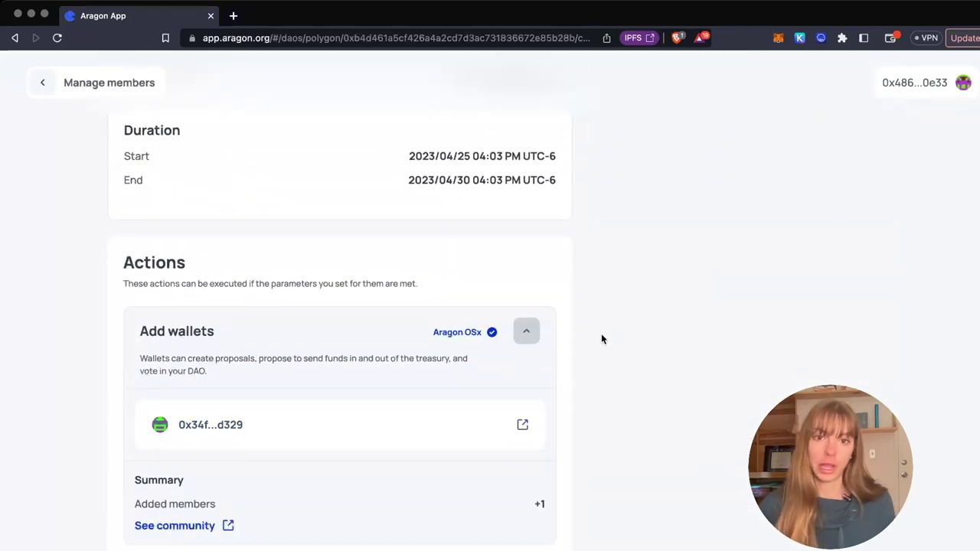
{"action": "scroll", "coordinate": [601, 339], "scroll_direction": "down", "scroll_amount": 3}
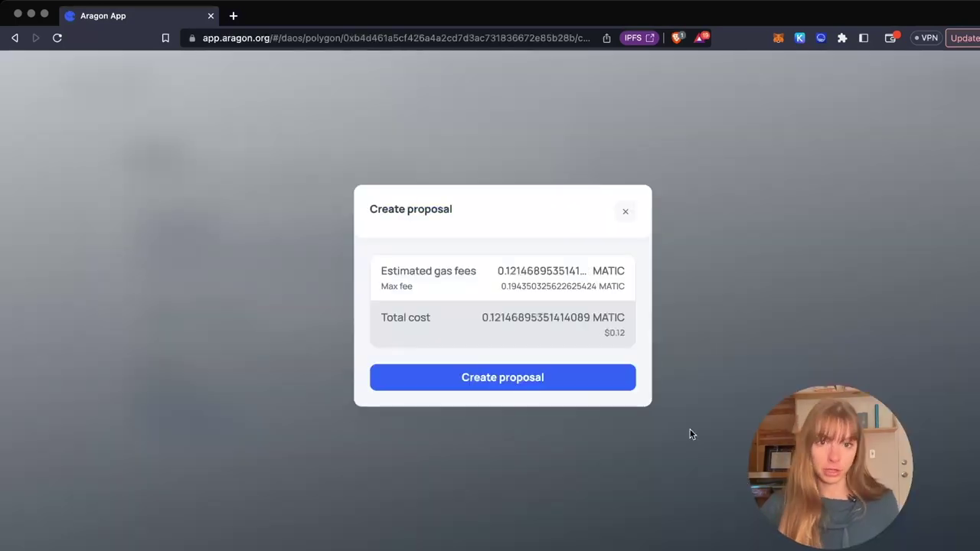
- Create the proposal, confirm the wallet transaction, and open the published proposal
{"action": "left_click", "coordinate": [576, 387]}
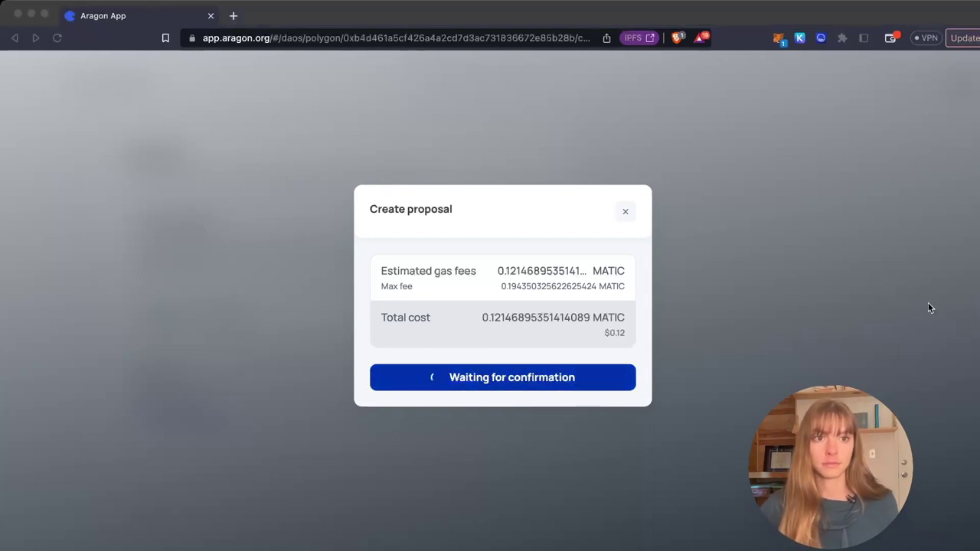
{"action": "left_click", "coordinate": [954, 399]}
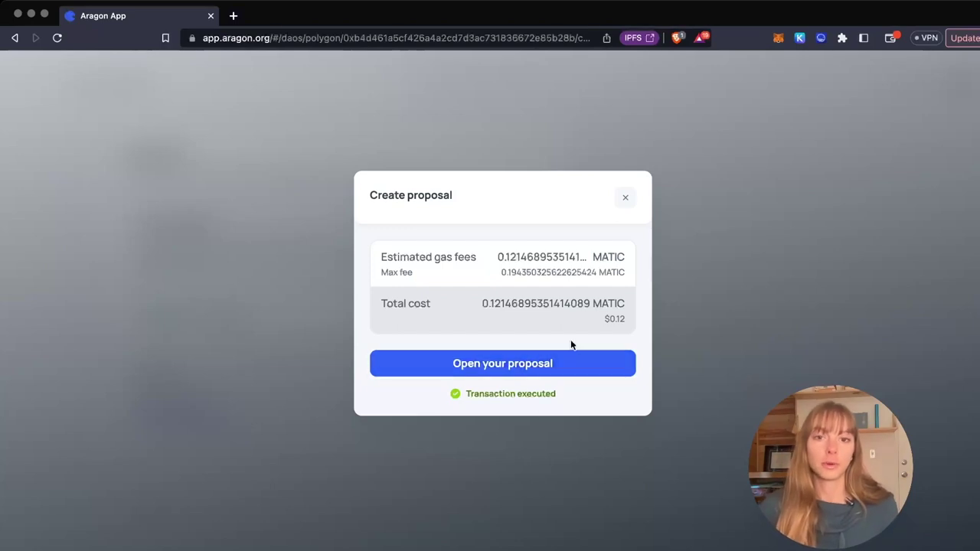
{"action": "left_click", "coordinate": [565, 373]}
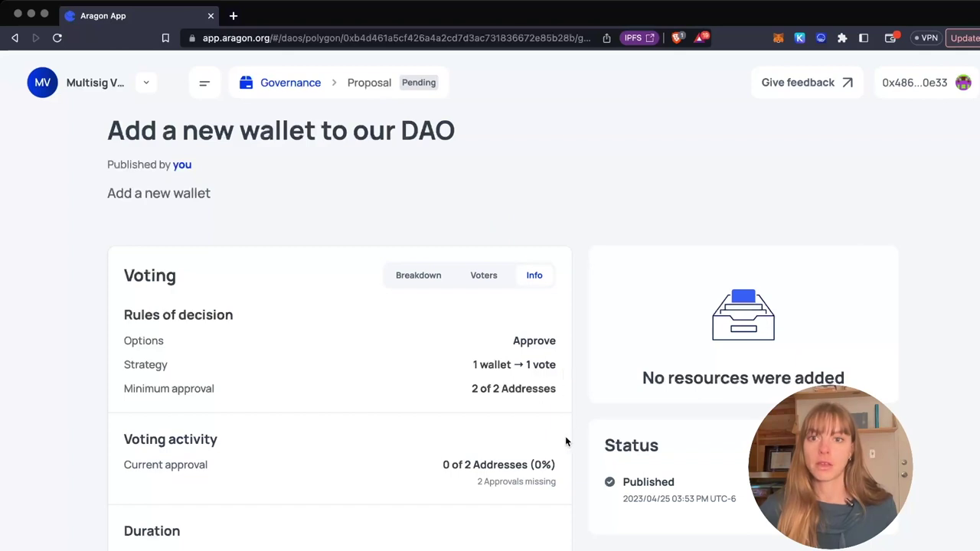
{"action": "scroll", "coordinate": [566, 442], "scroll_direction": "down", "scroll_amount": 5}
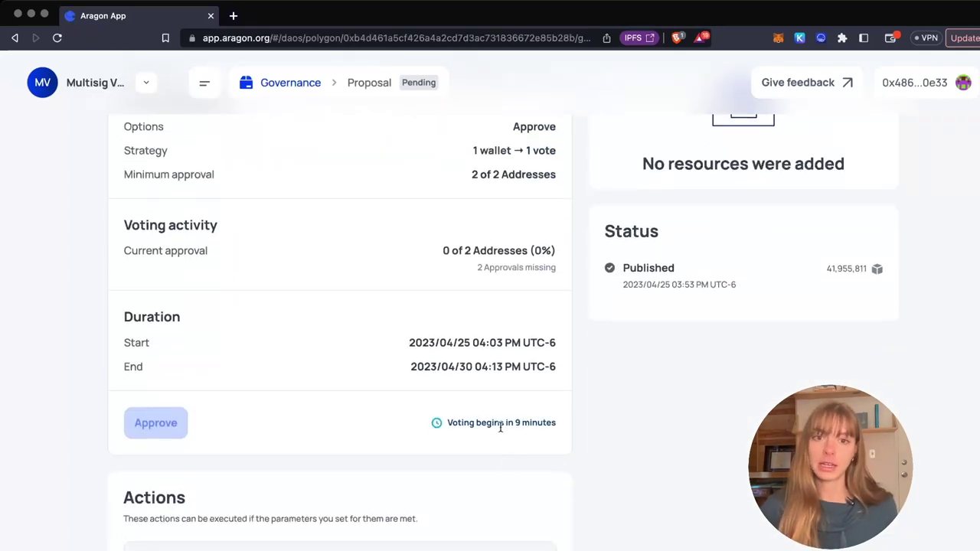
{"action": "scroll", "coordinate": [500, 426], "scroll_direction": "down", "scroll_amount": 6}
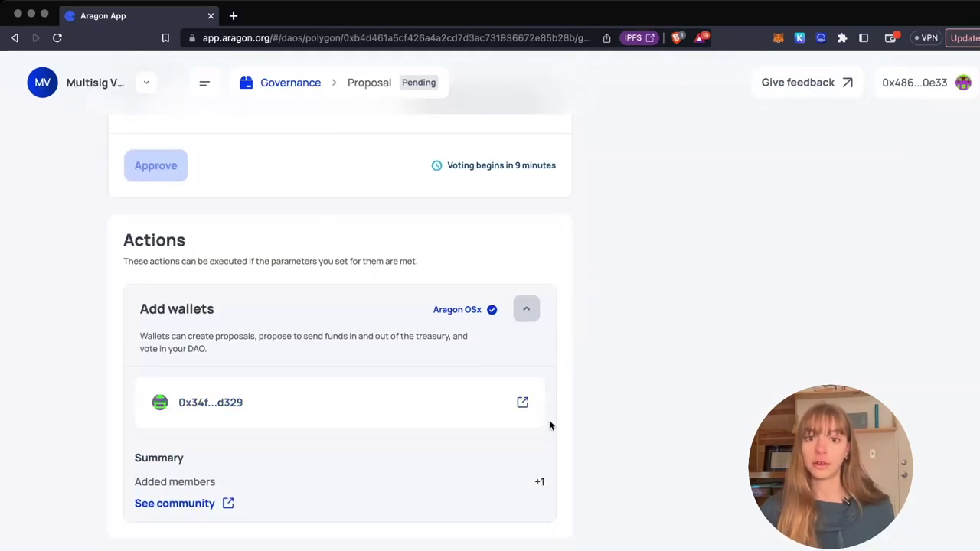
{"action": "scroll", "coordinate": [550, 425], "scroll_direction": "up", "scroll_amount": 1}
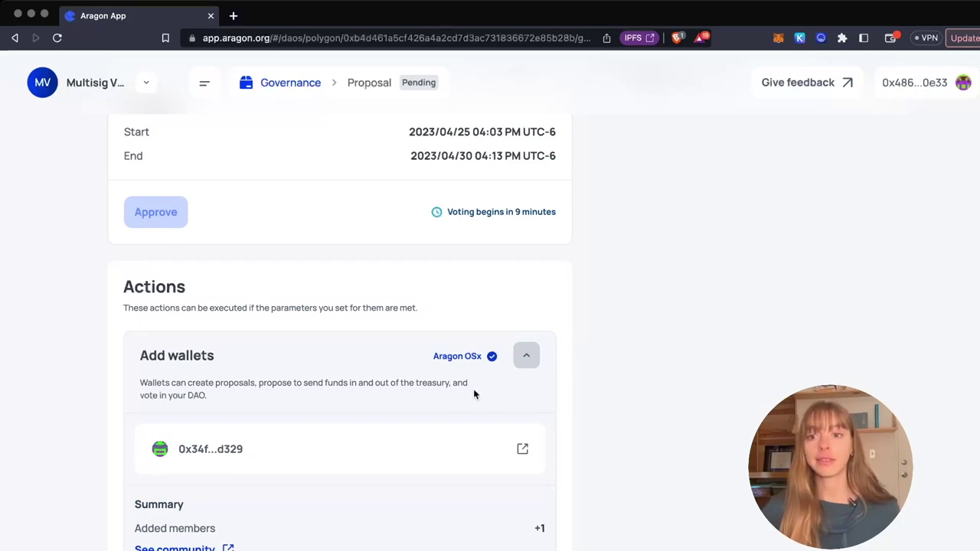
{"action": "scroll", "coordinate": [387, 462], "scroll_direction": "up", "scroll_amount": 1}
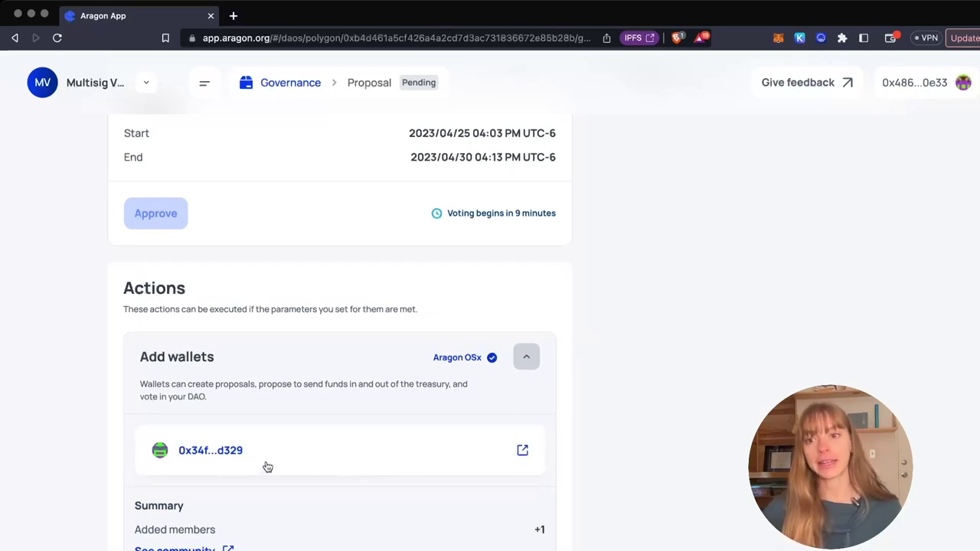
{"action": "scroll", "coordinate": [268, 468], "scroll_direction": "up", "scroll_amount": 1}
{"action": "scroll", "coordinate": [291, 437], "scroll_direction": "up", "scroll_amount": 8}
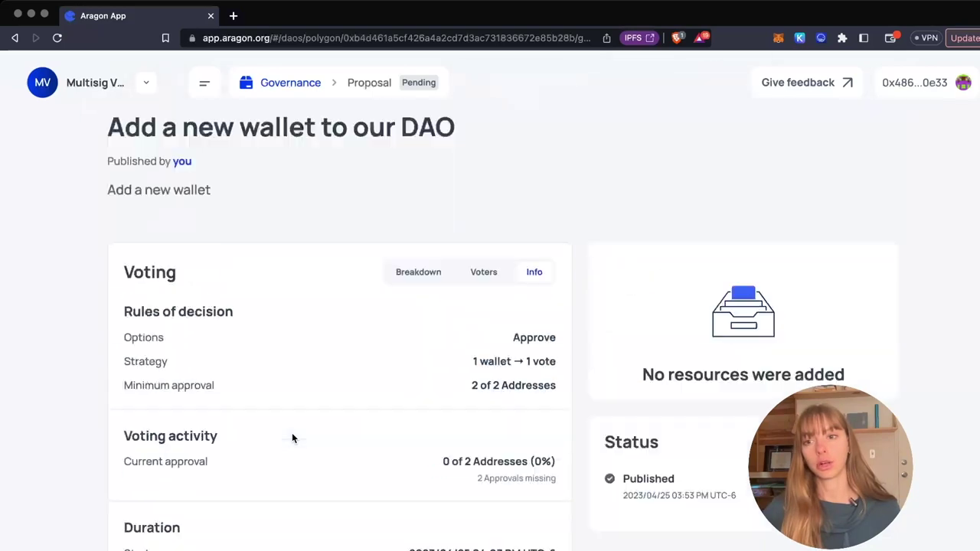